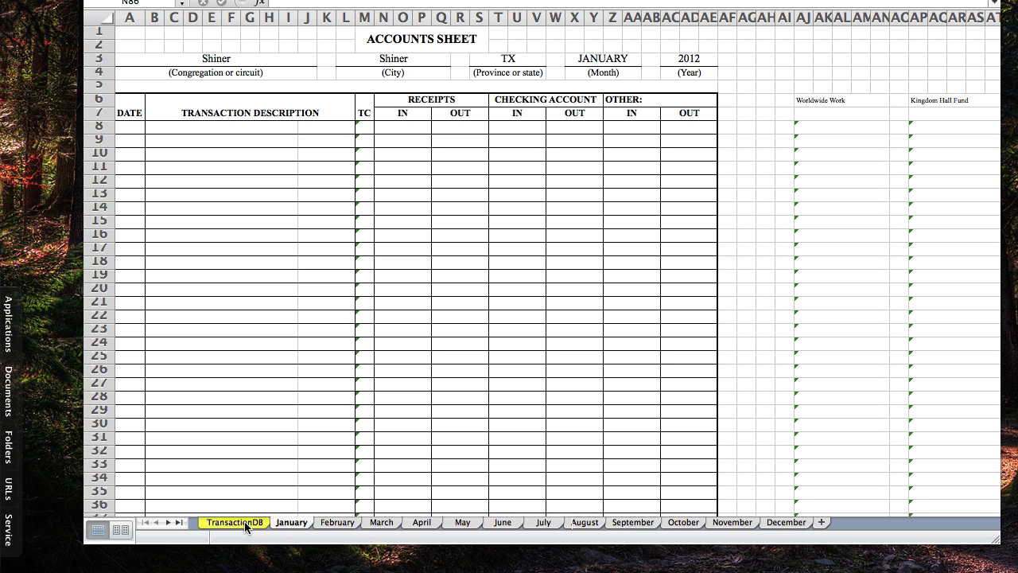
Switch to the TransactionDB sheet, look it over, and select the 2012 year entry.
left_click(246, 522)
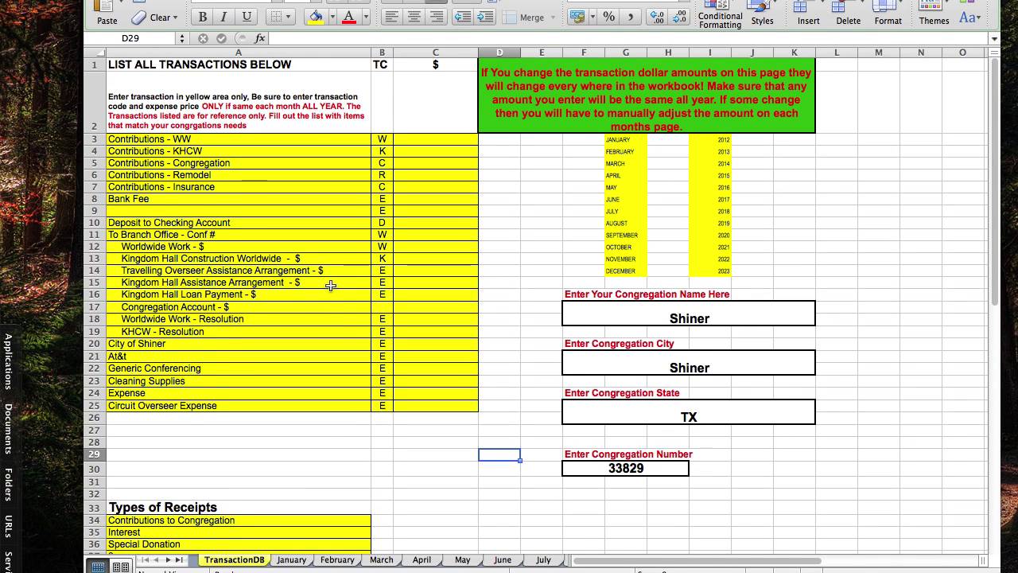
scroll(342, 286, "down", 5)
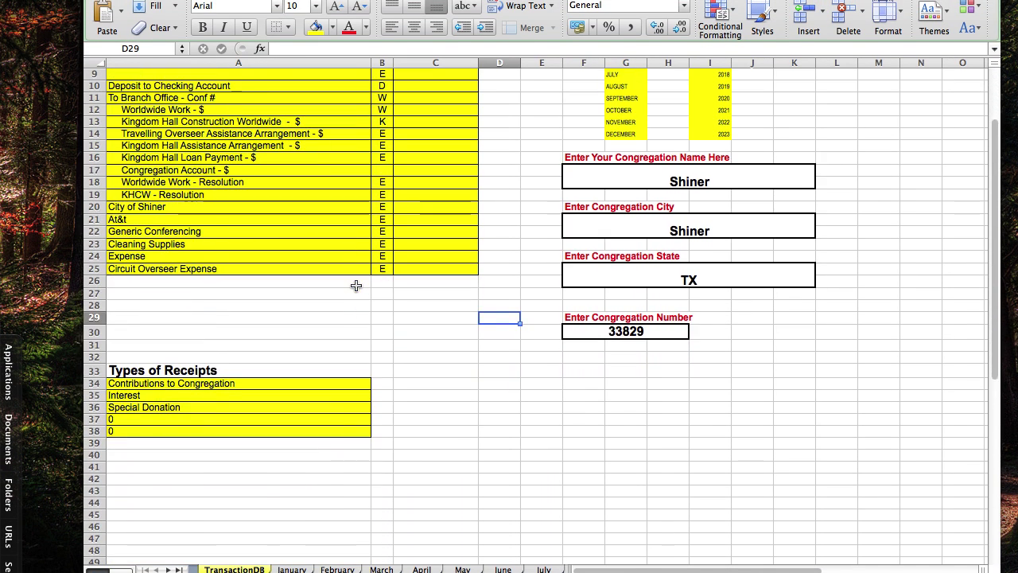
scroll(356, 286, "up", 4)
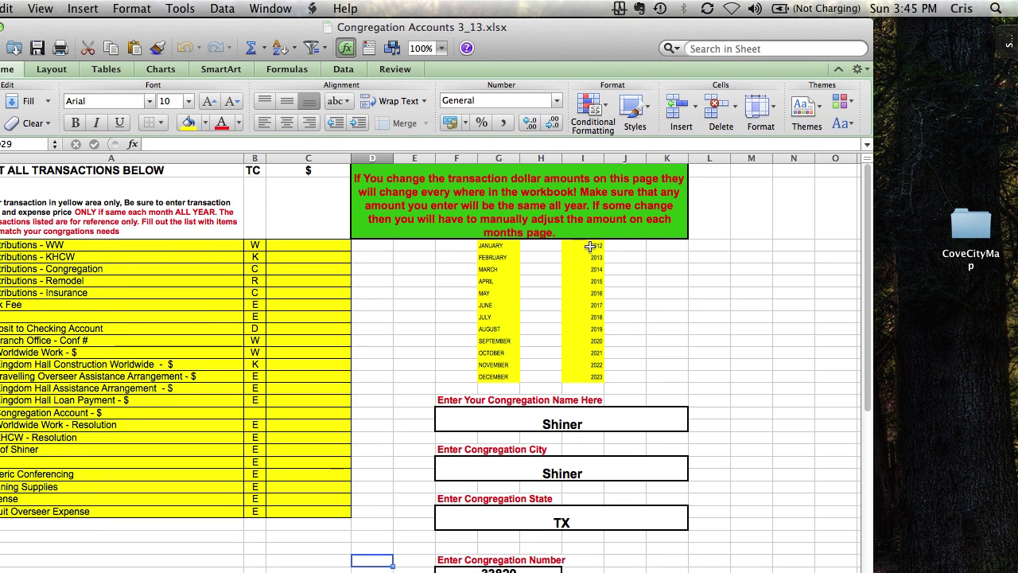
left_click(588, 246)
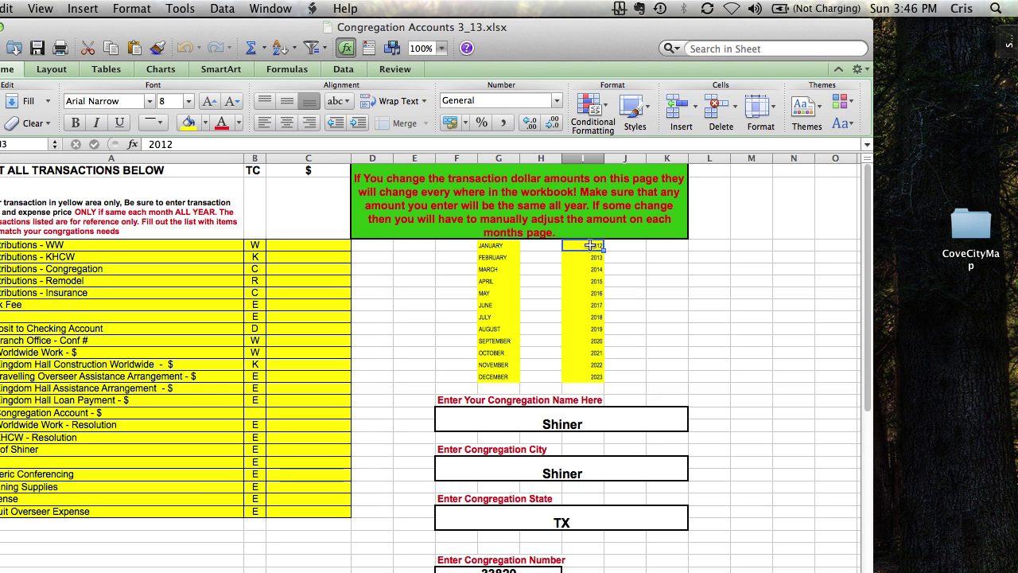
Shift the yellow year list one row up so it runs from 2013 to 2024 in December's cell.
type("2013")
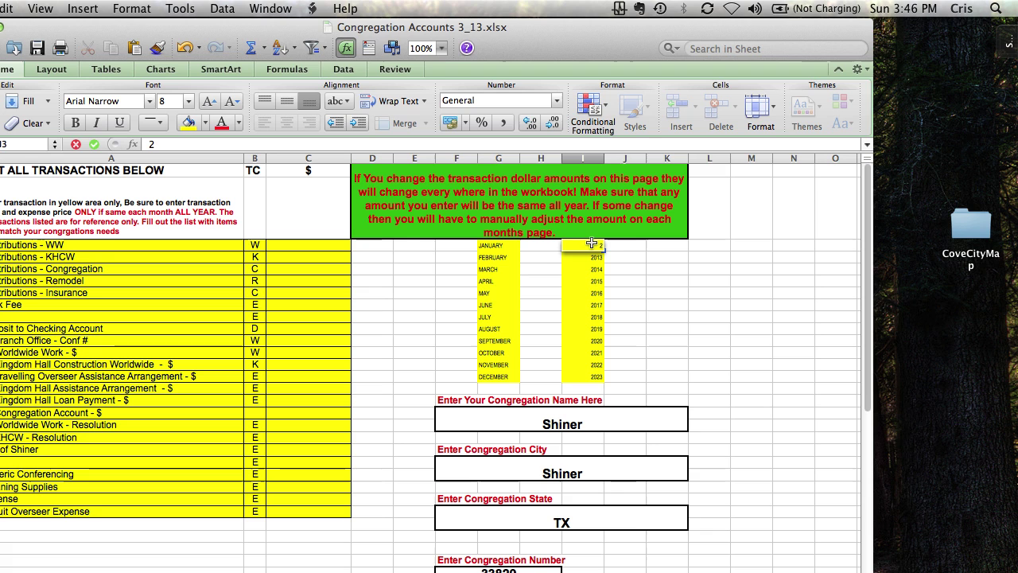
key("Return")
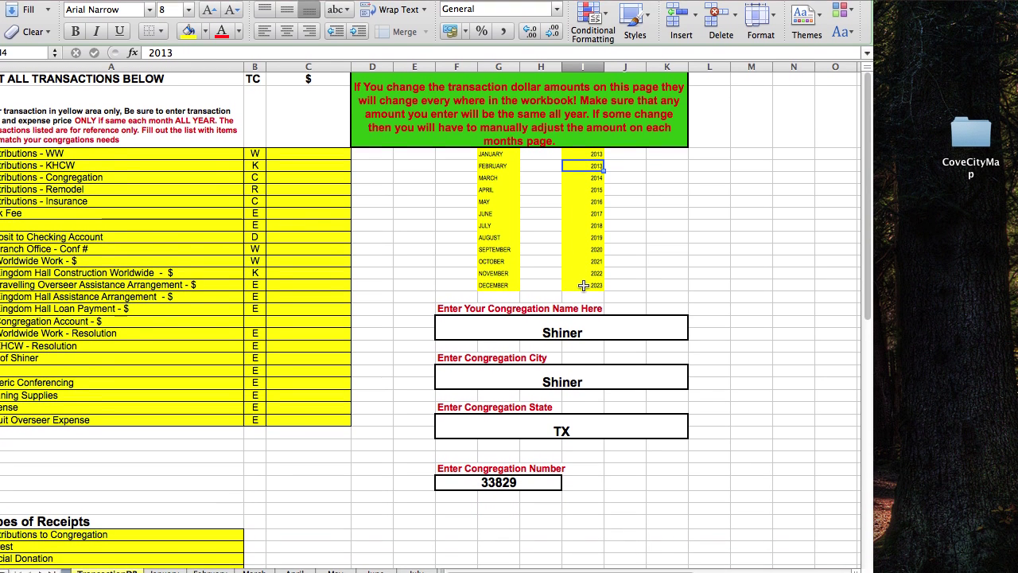
left_click(583, 285, "shift")
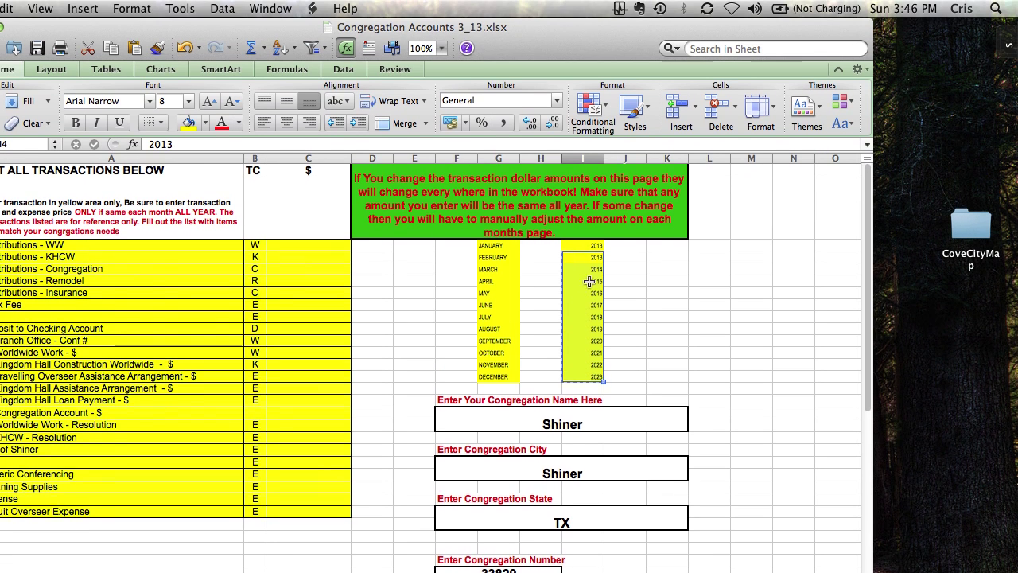
key("super+c")
left_click(580, 247)
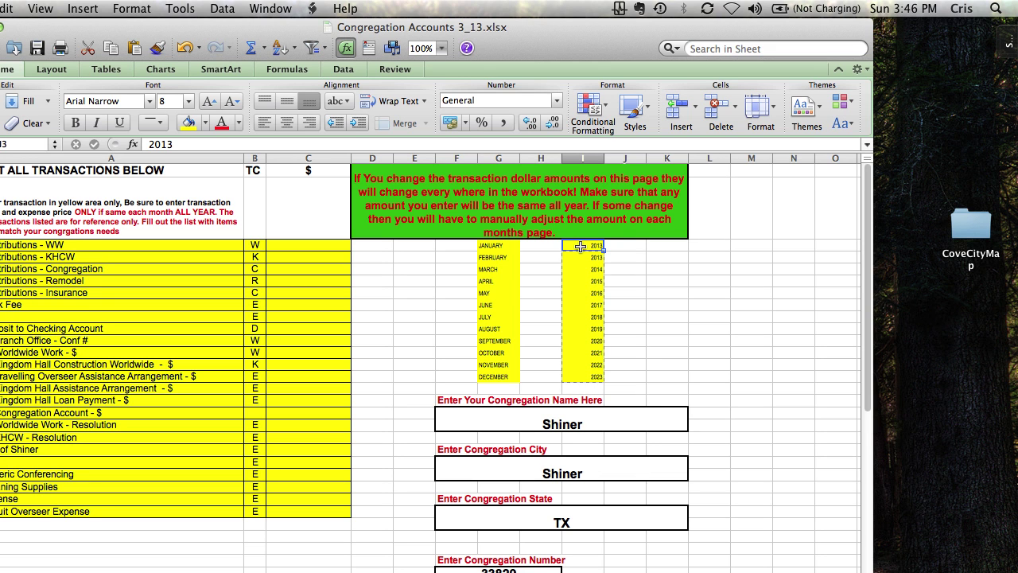
key("super+v")
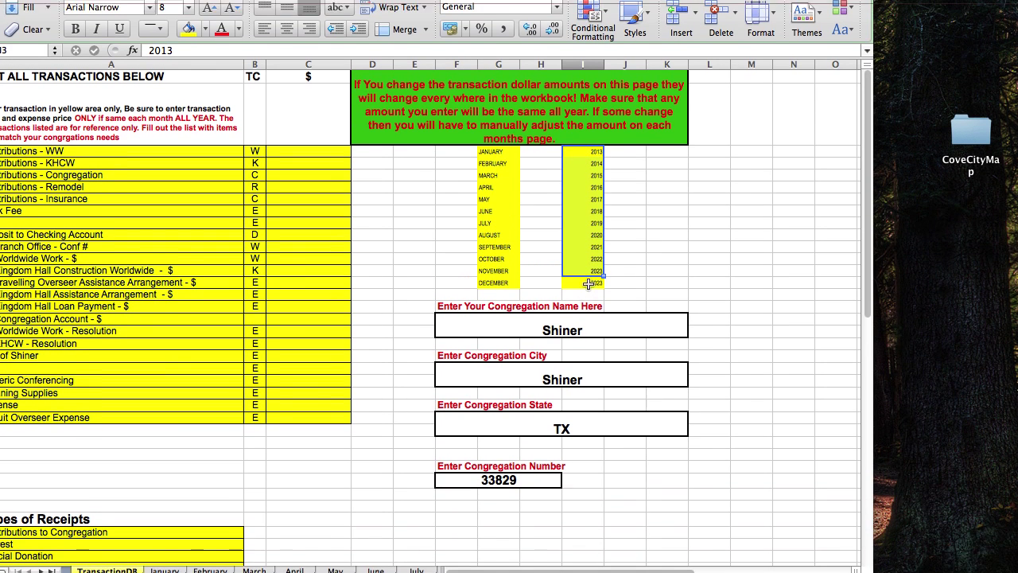
left_click(588, 376)
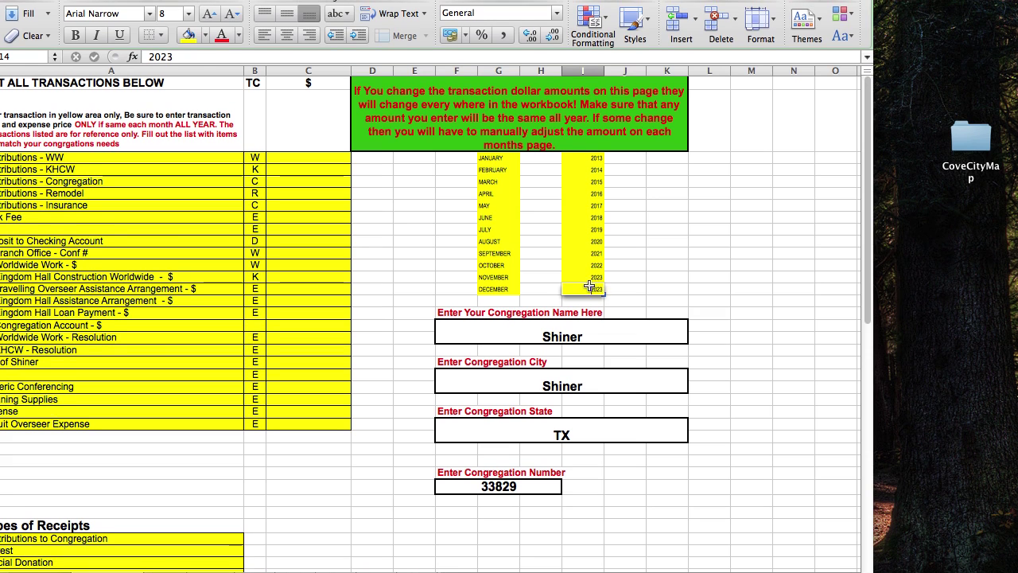
type("2024")
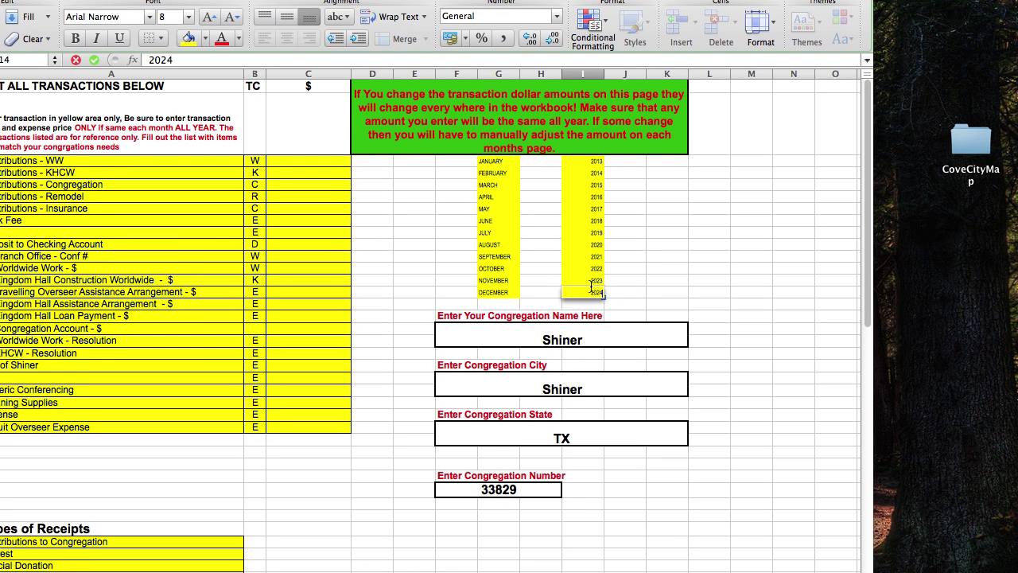
key("Return")
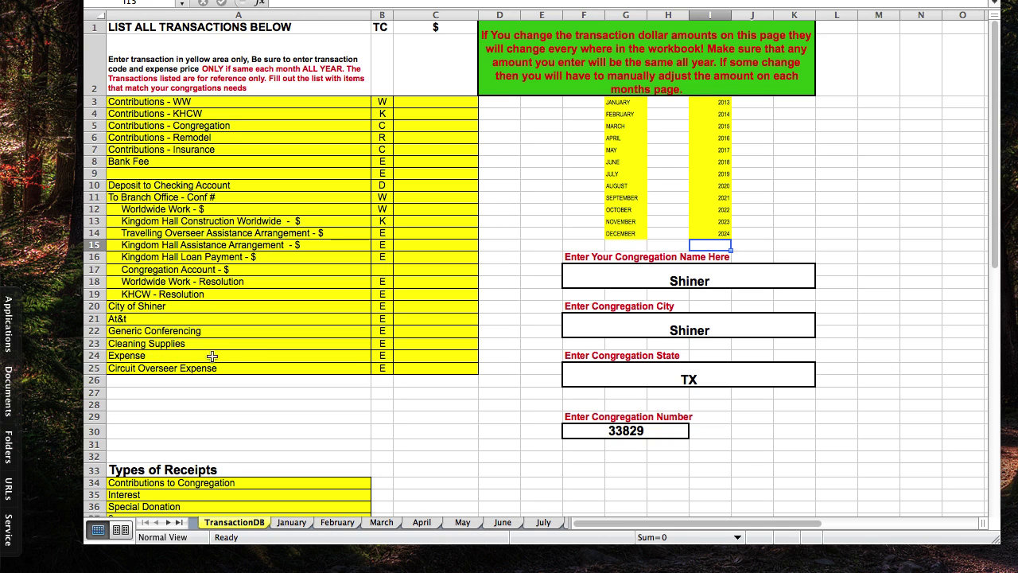
scroll(272, 338, "down", 5)
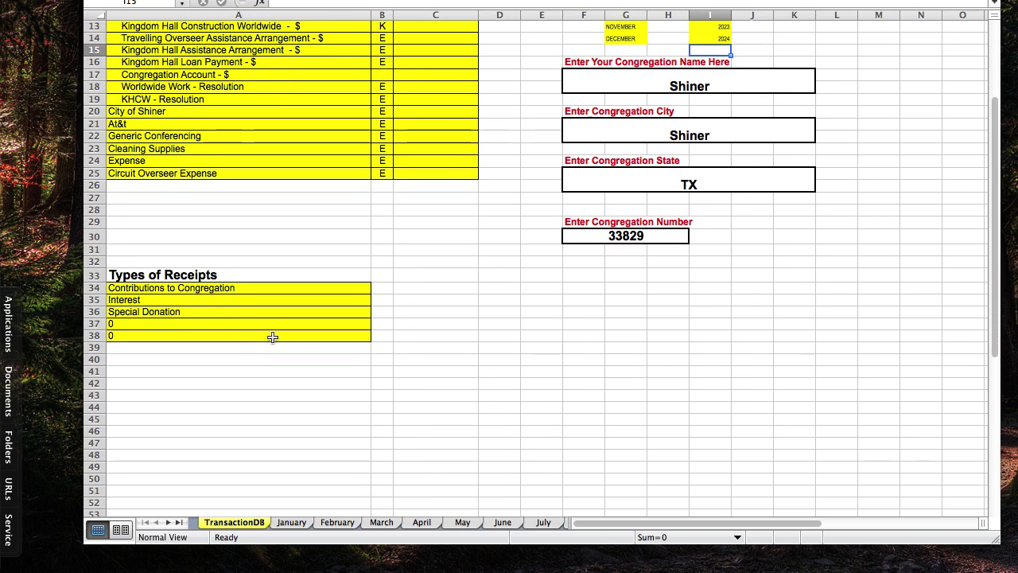
scroll(204, 288, "down", 1)
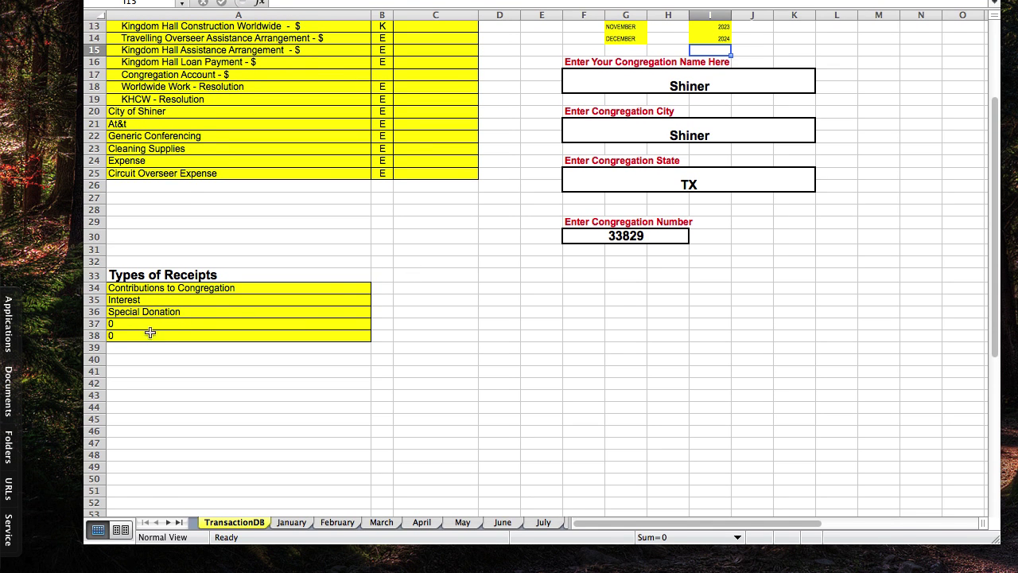
scroll(382, 263, "up", 3)
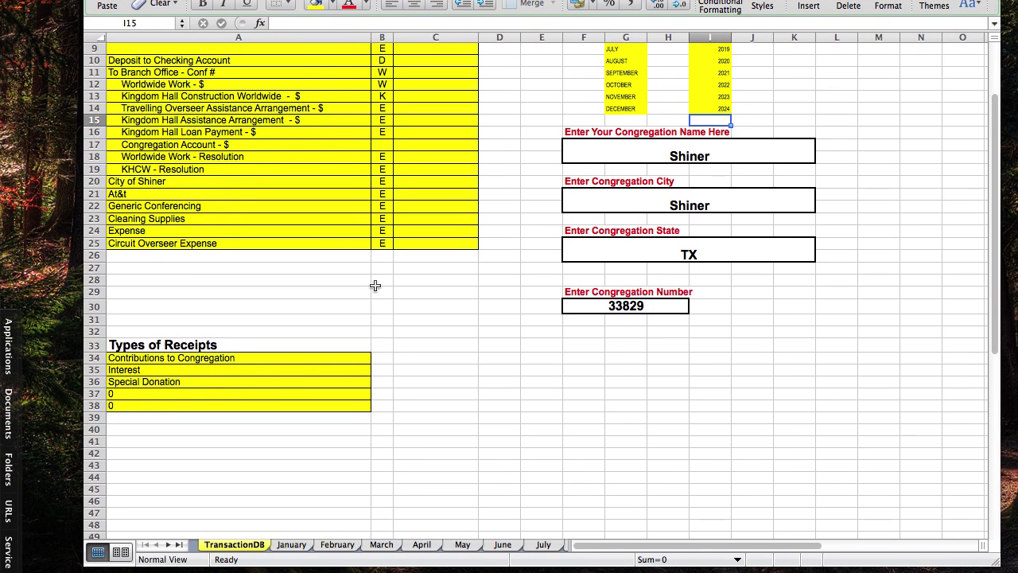
scroll(405, 285, "up", 3)
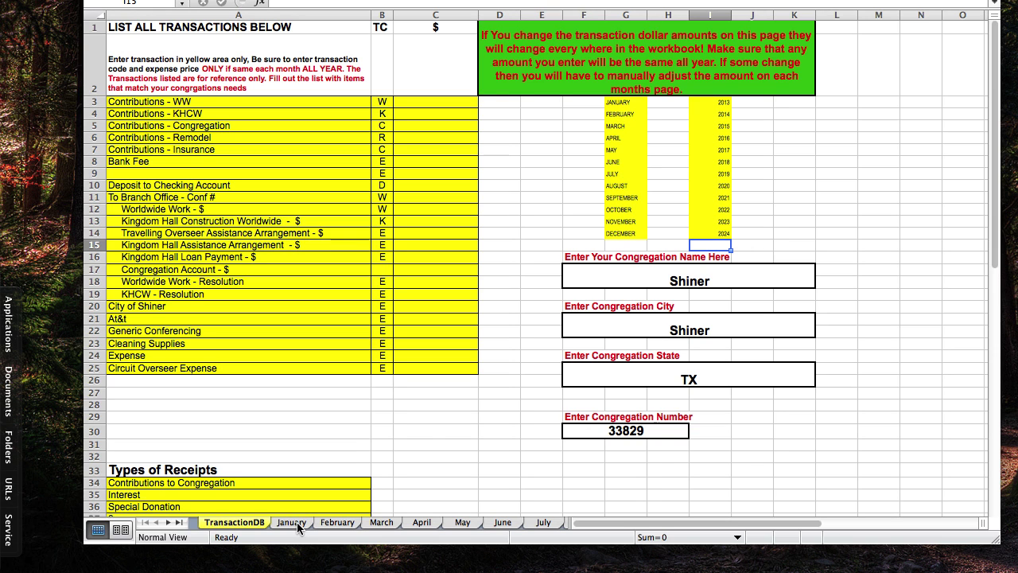
On the January sheet, choose 2013 from the year dropdown in cell AC3.
left_click(292, 522)
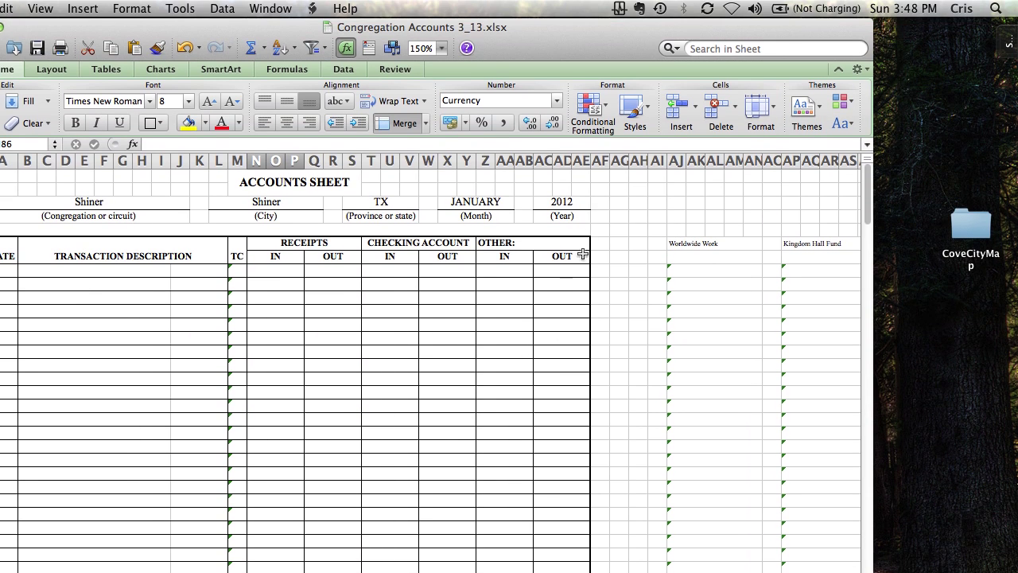
left_click(570, 202)
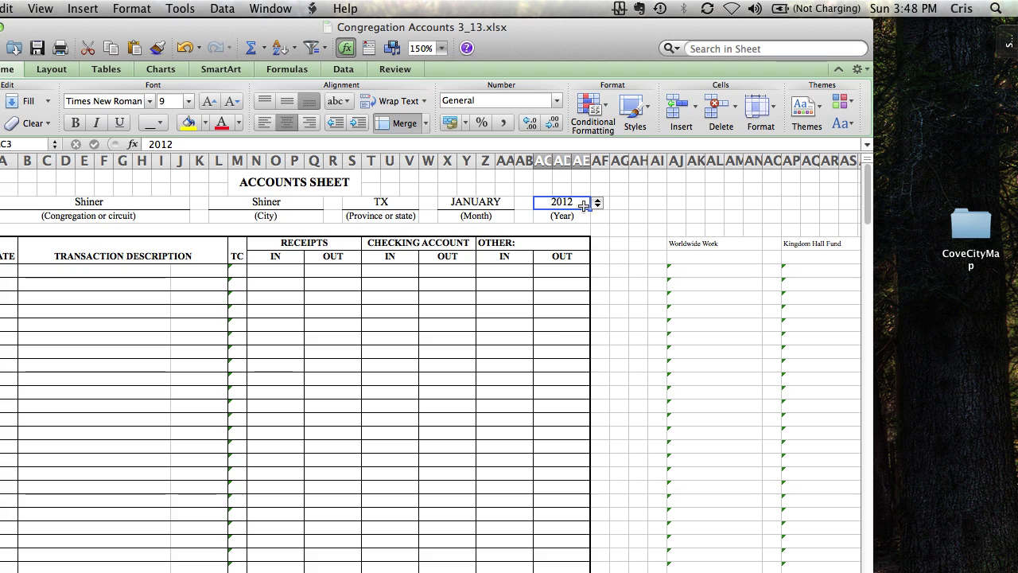
left_click(599, 204)
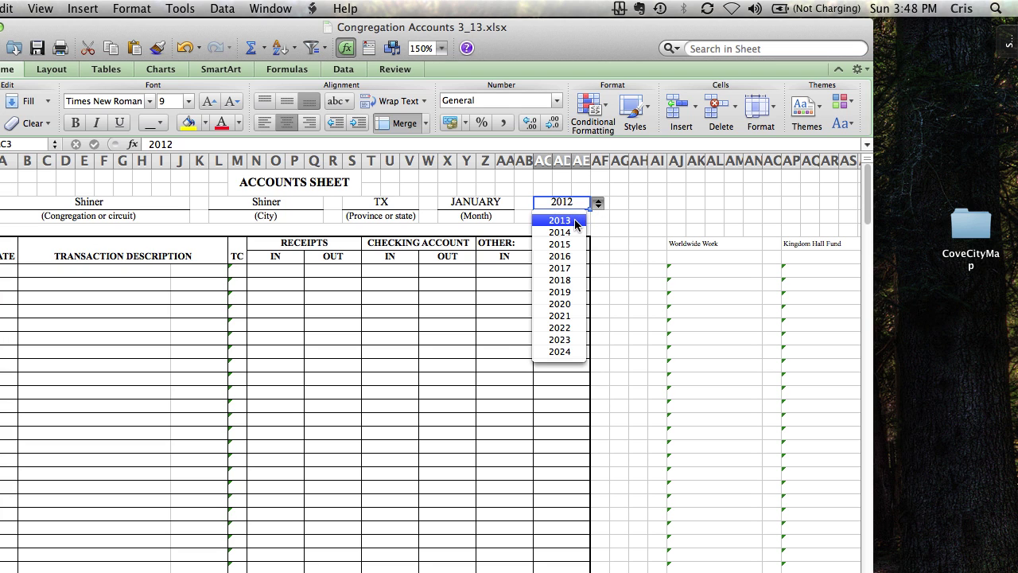
left_click(575, 223)
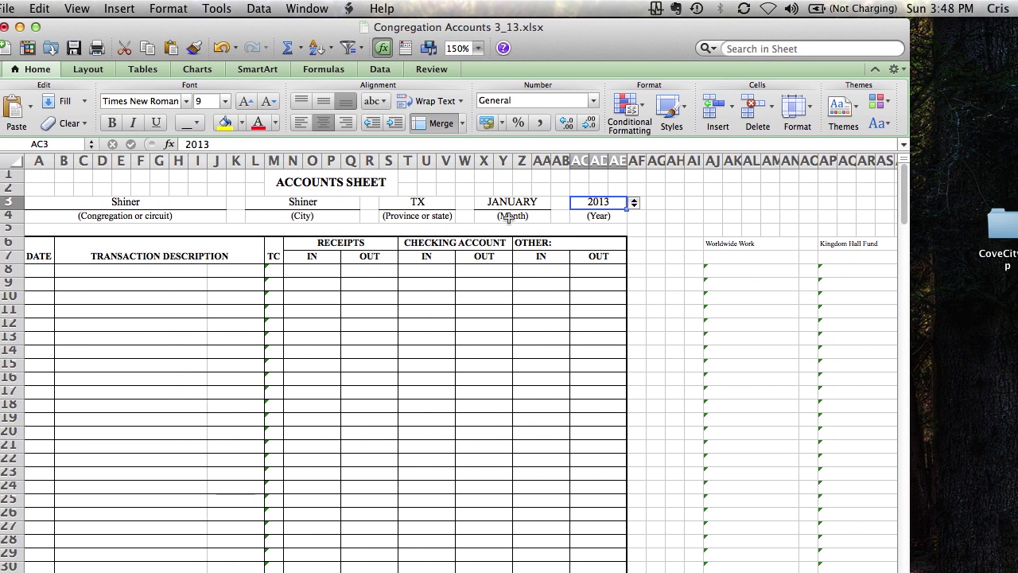
scroll(477, 282, "down", 5)
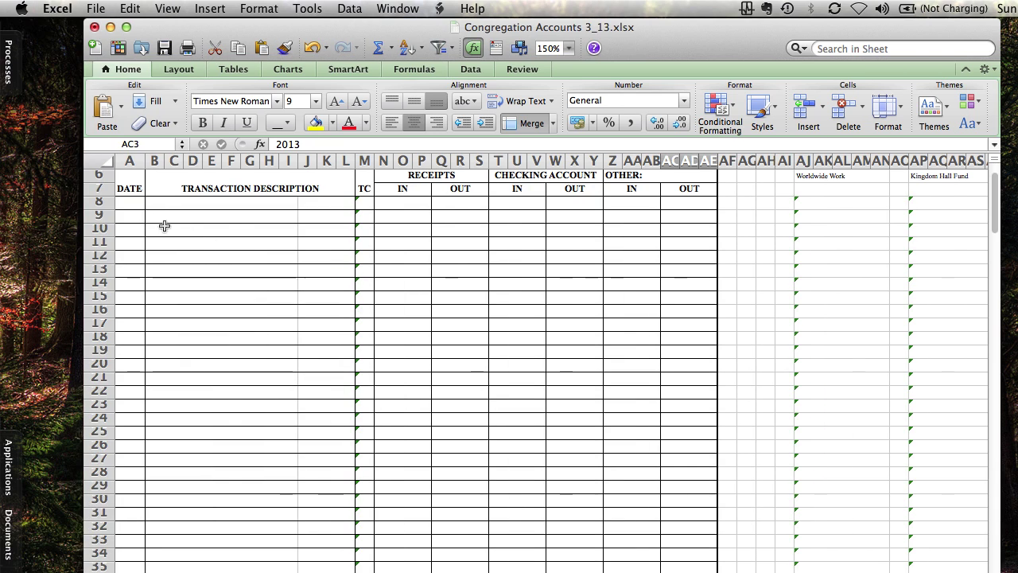
Scroll January from the Congregation Financial Report through the Reconciliation to the Accounts Announcement.
scroll(342, 314, "down", 3)
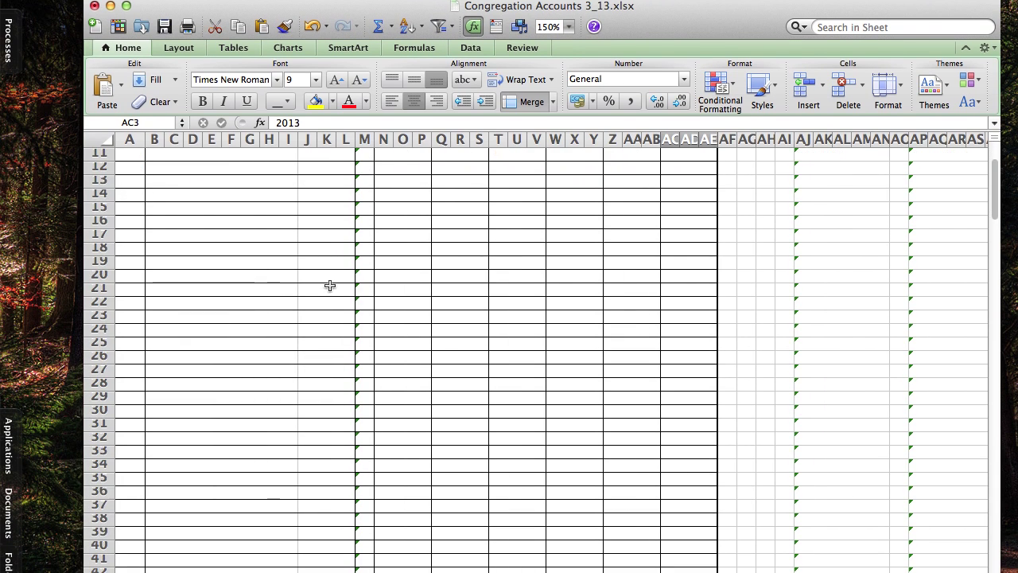
scroll(374, 285, "down", 2)
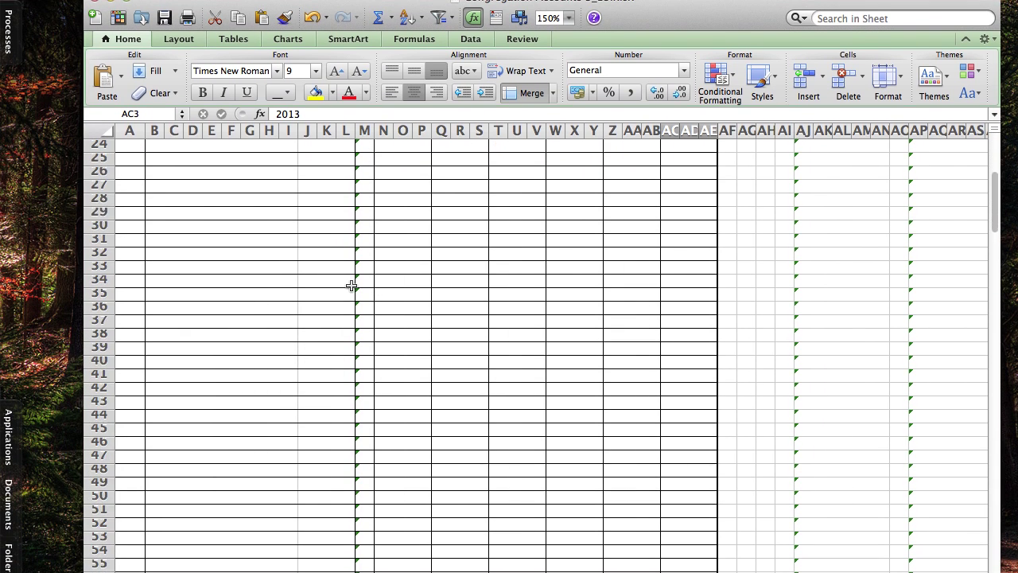
scroll(352, 284, "down", 7)
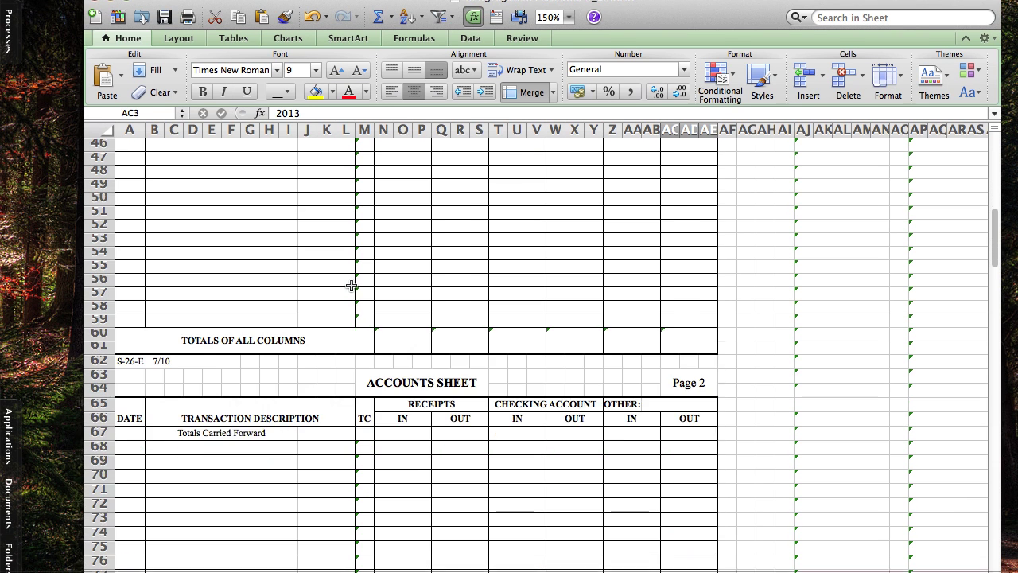
scroll(350, 285, "down", 7)
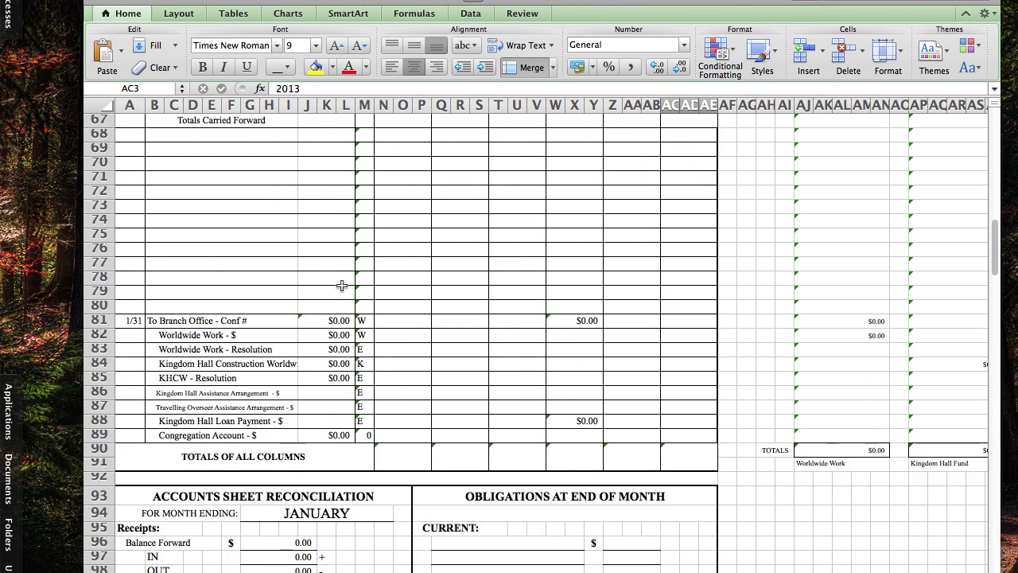
scroll(342, 285, "down", 2)
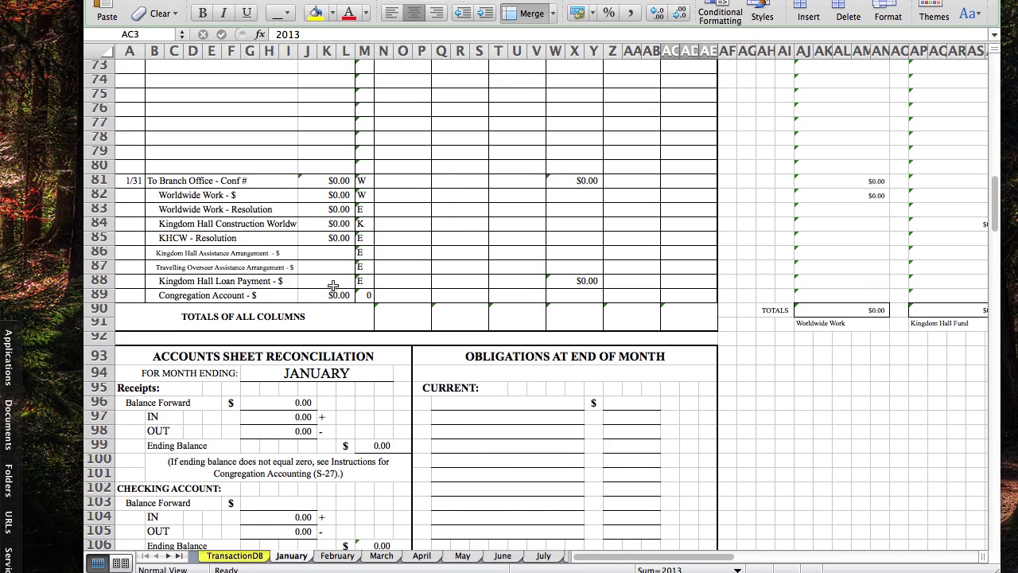
scroll(332, 287, "down", 2)
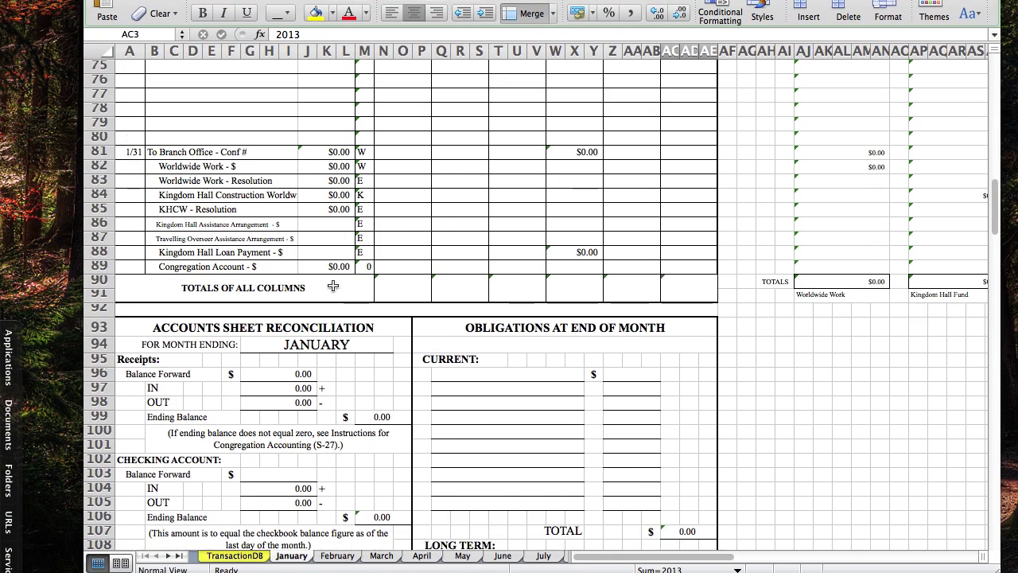
scroll(332, 287, "down", 10)
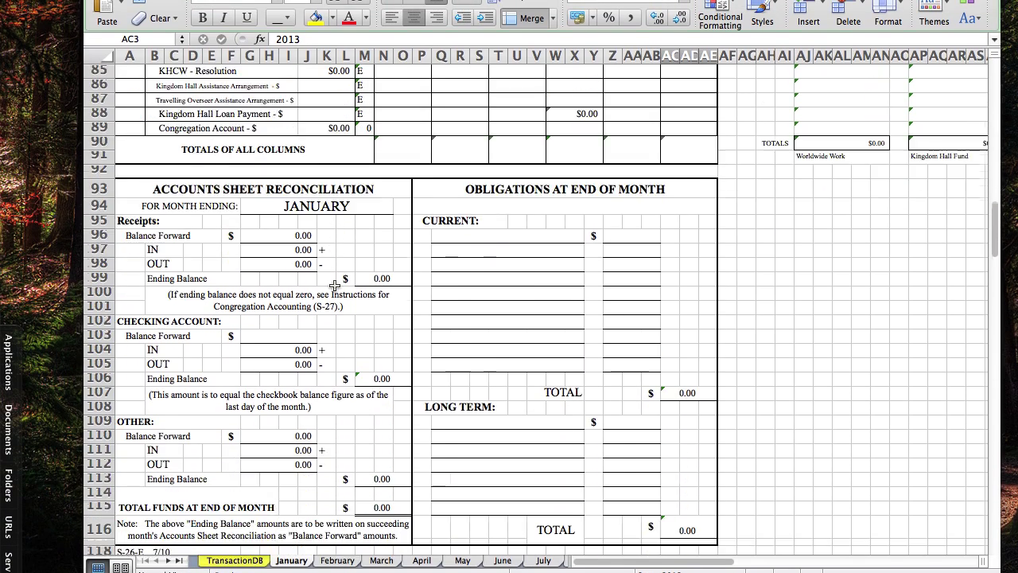
scroll(334, 285, "down", 20)
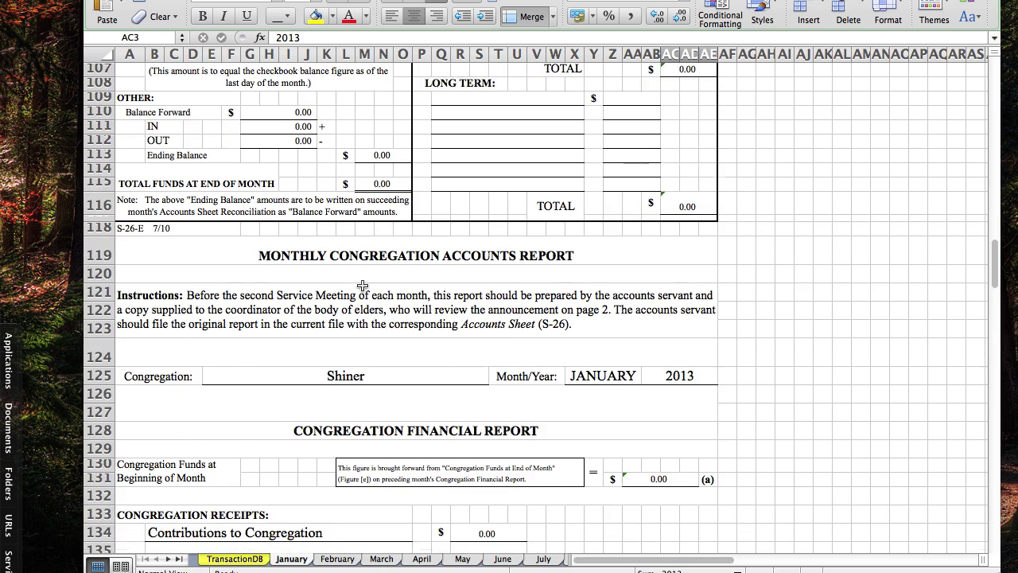
scroll(363, 285, "down", 12)
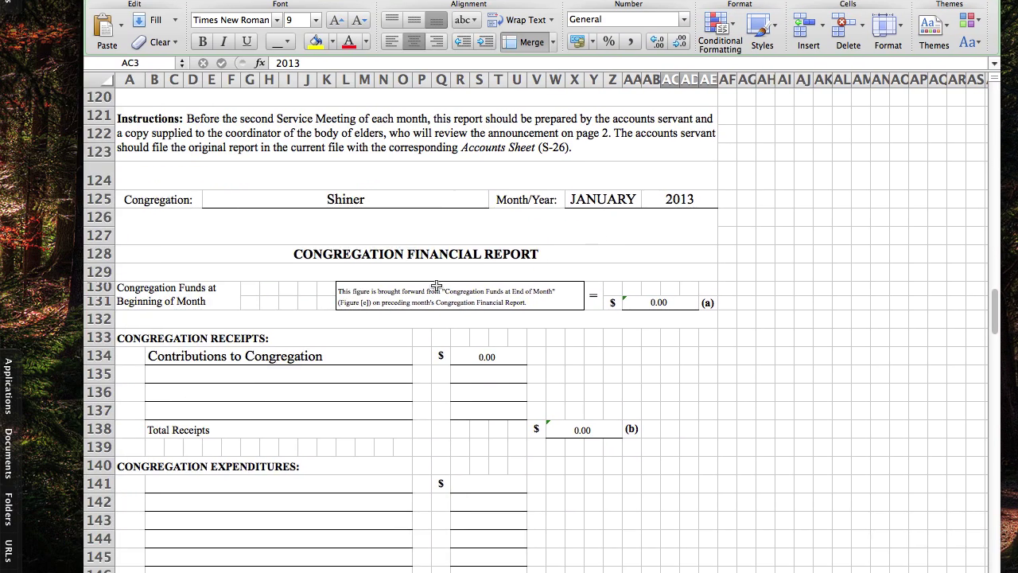
scroll(543, 282, "down", 9)
scroll(425, 286, "down", 8)
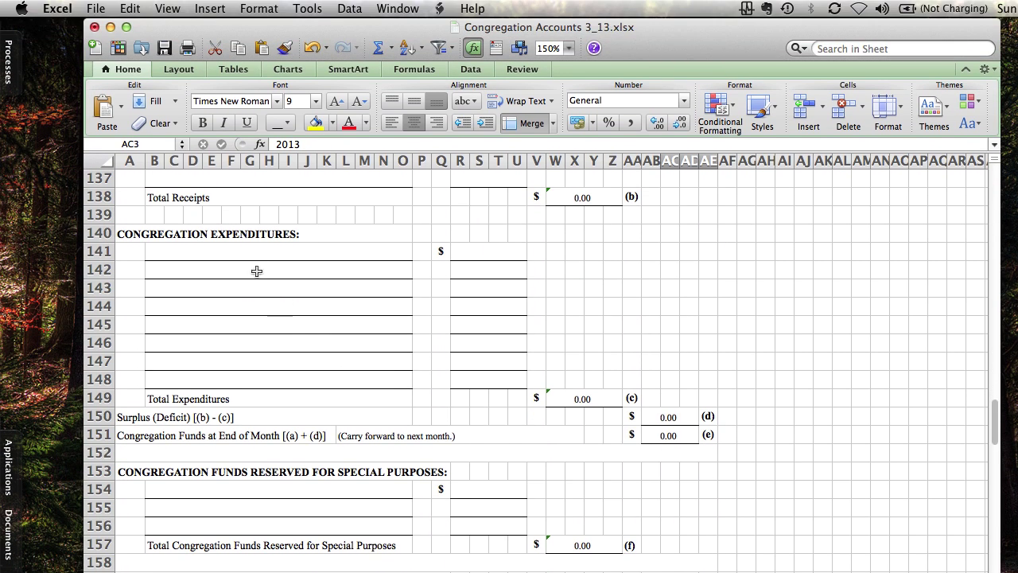
scroll(276, 285, "down", 3)
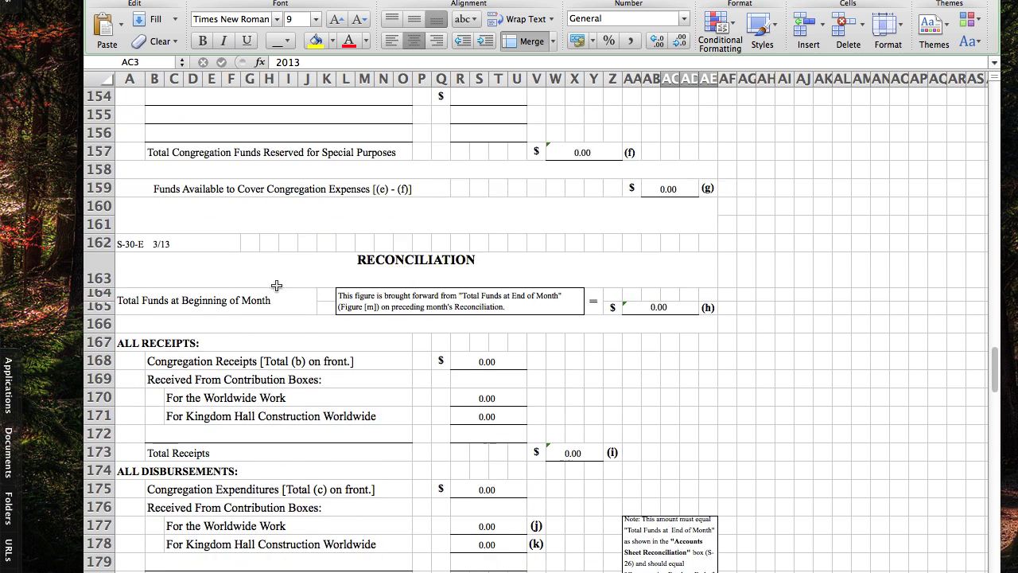
scroll(276, 285, "down", 10)
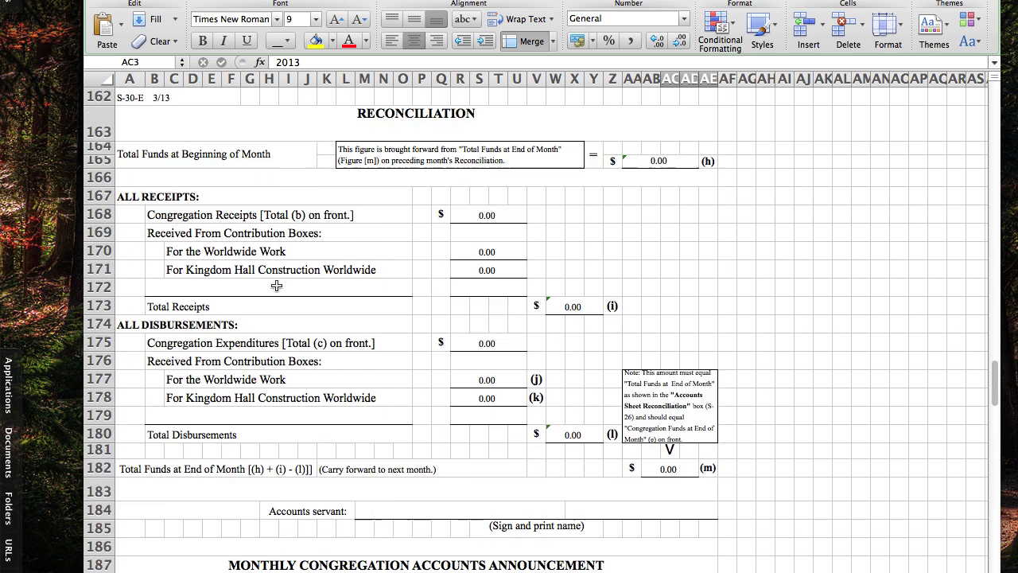
scroll(276, 285, "down", 1)
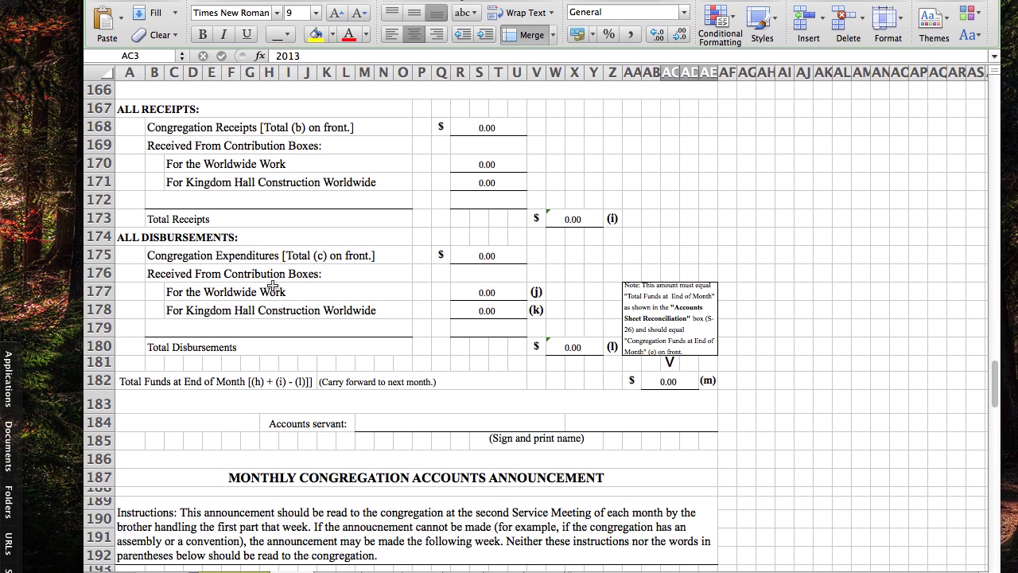
scroll(271, 286, "down", 2)
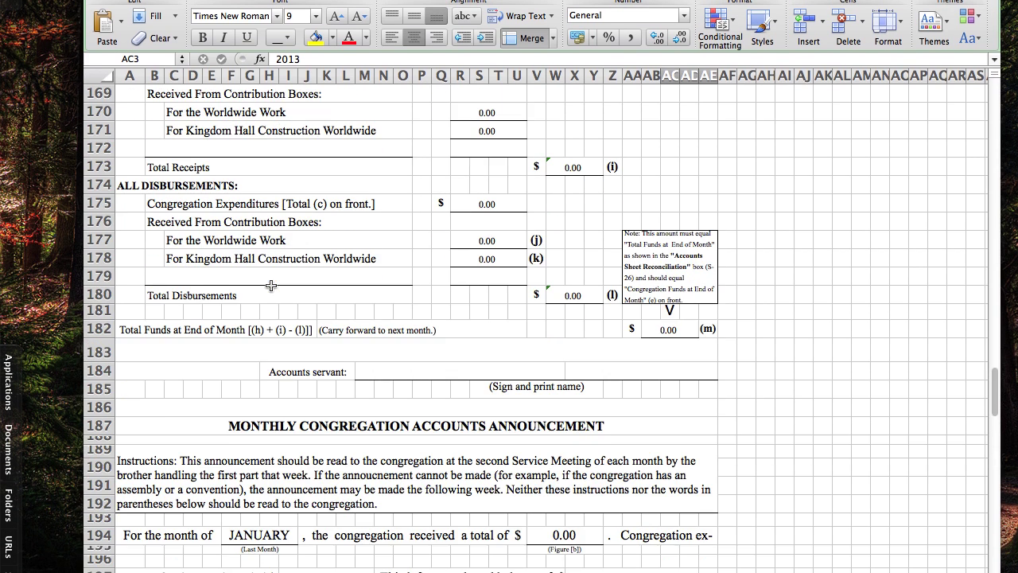
scroll(271, 284, "down", 1)
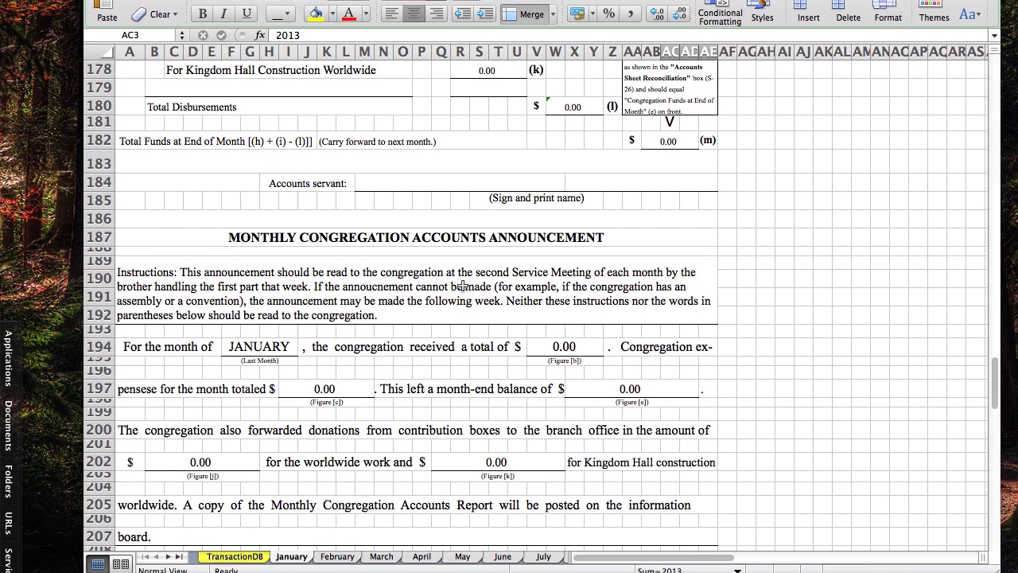
scroll(411, 285, "down", 4)
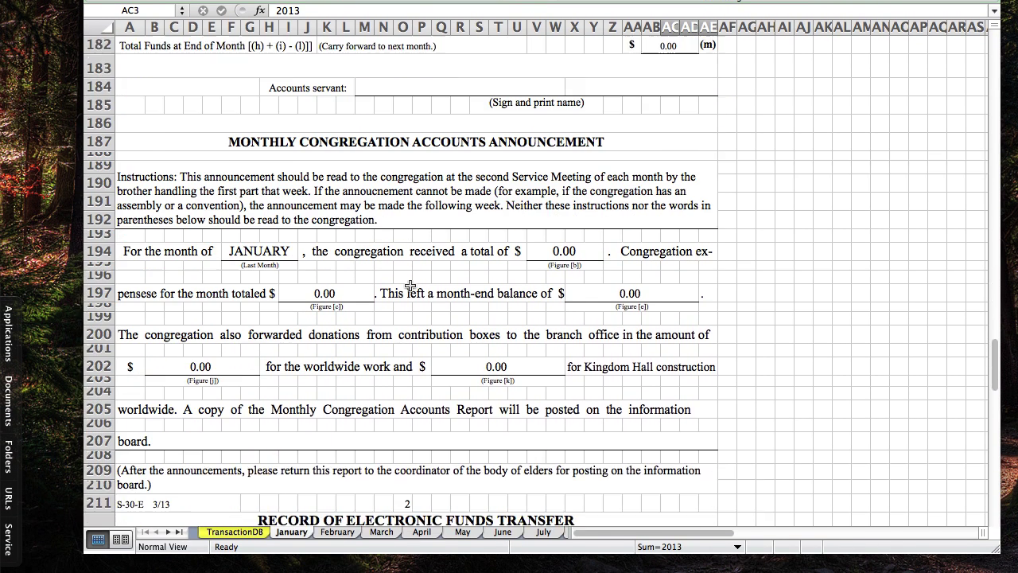
scroll(411, 285, "down", 2)
scroll(411, 285, "up", 4)
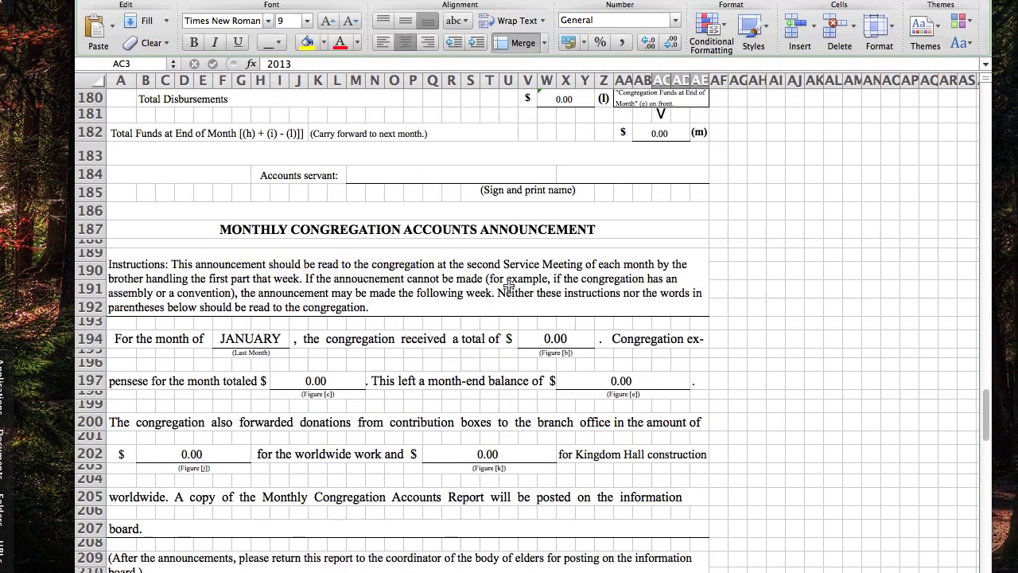
Select the Accounts servant signature cell, then go to the transfer record's CONGREGATION checkbox.
left_click(509, 258)
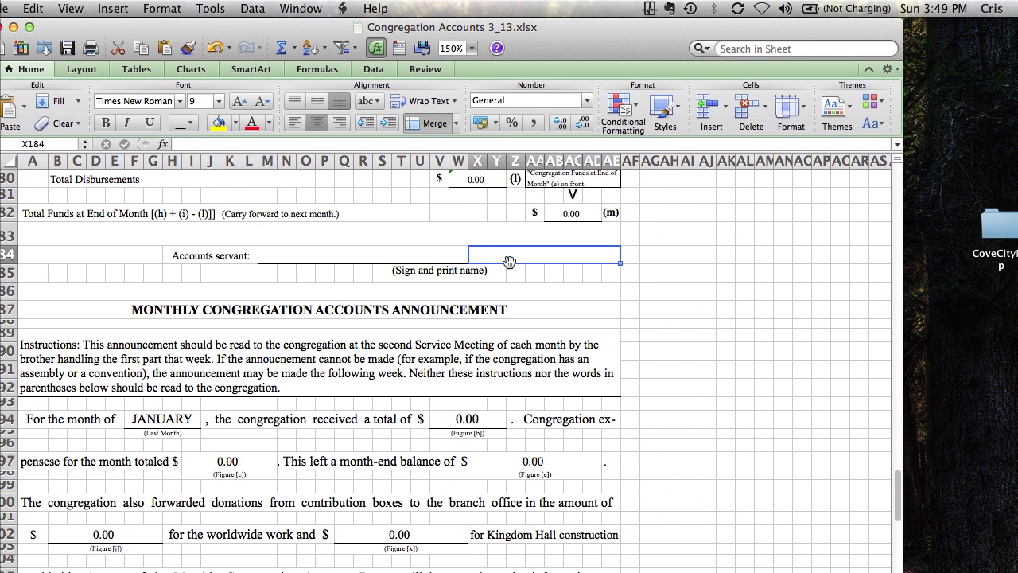
scroll(478, 302, "down", 6)
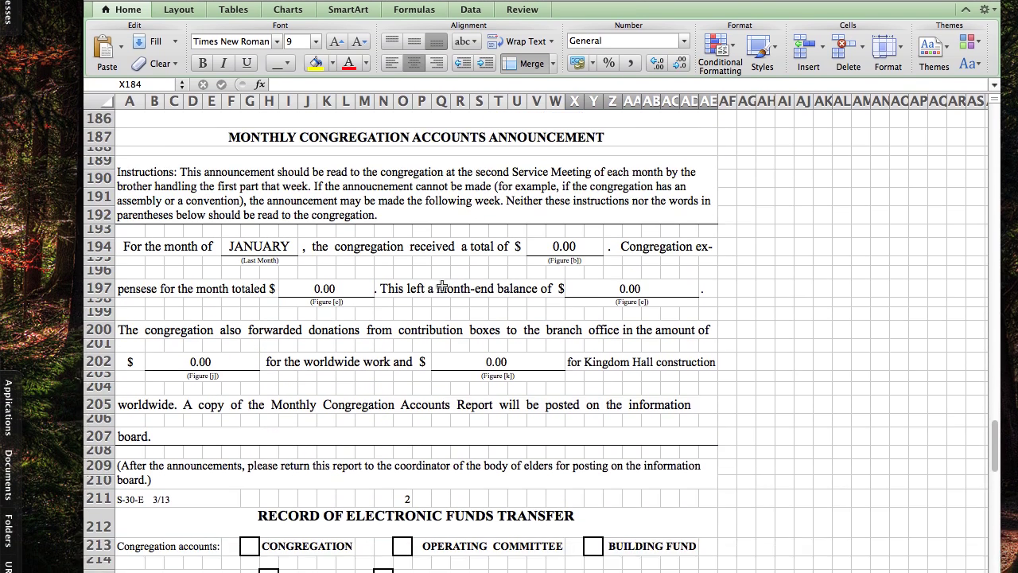
scroll(442, 285, "down", 3)
scroll(440, 285, "down", 8)
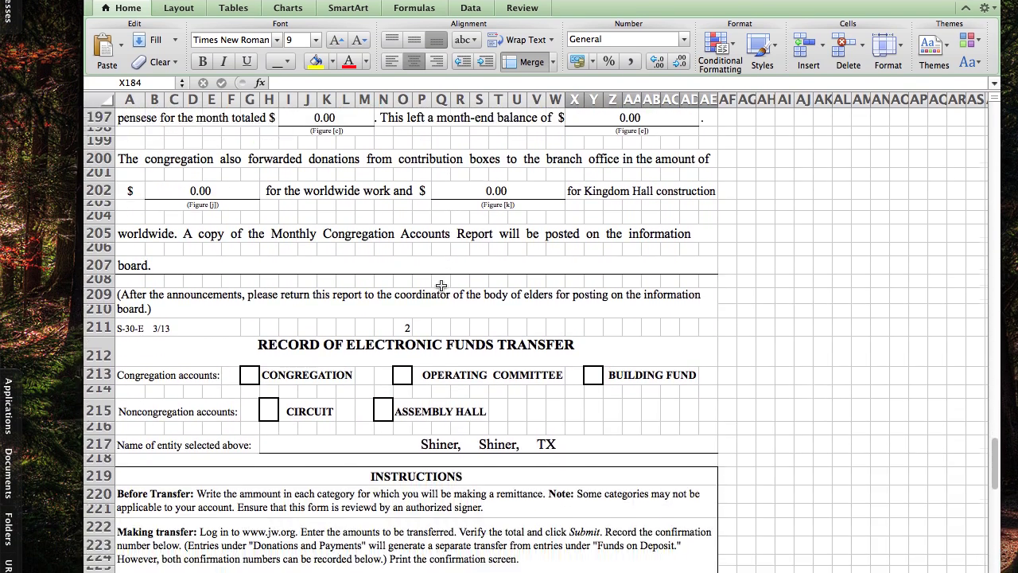
scroll(440, 285, "down", 5)
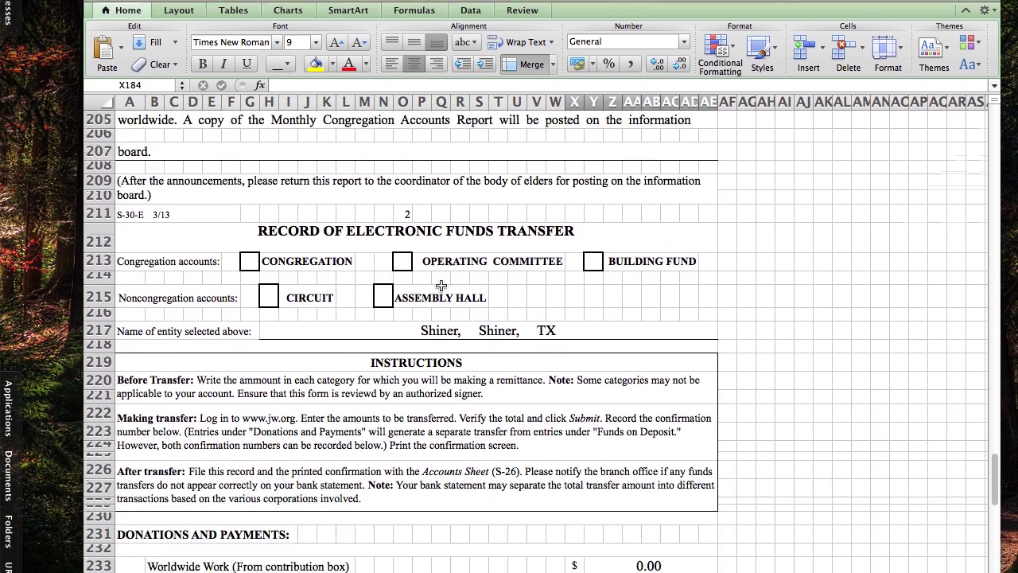
scroll(442, 284, "up", 5)
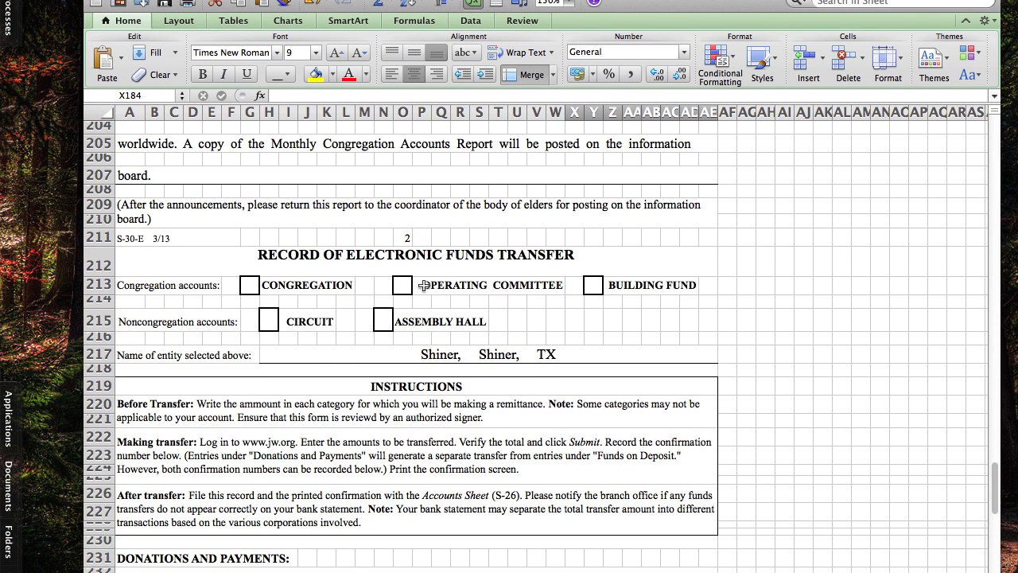
scroll(424, 285, "down", 5)
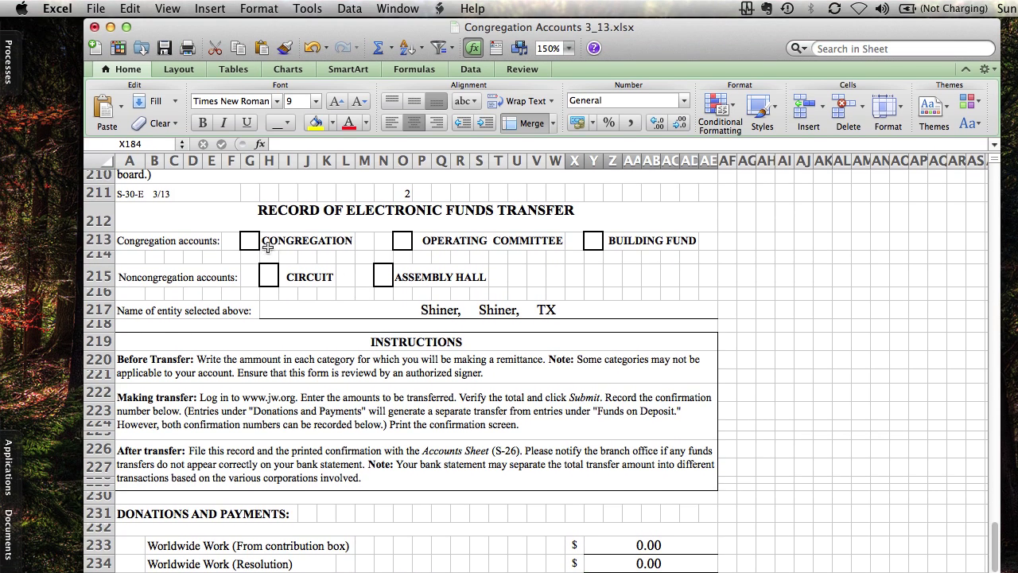
left_click(250, 239)
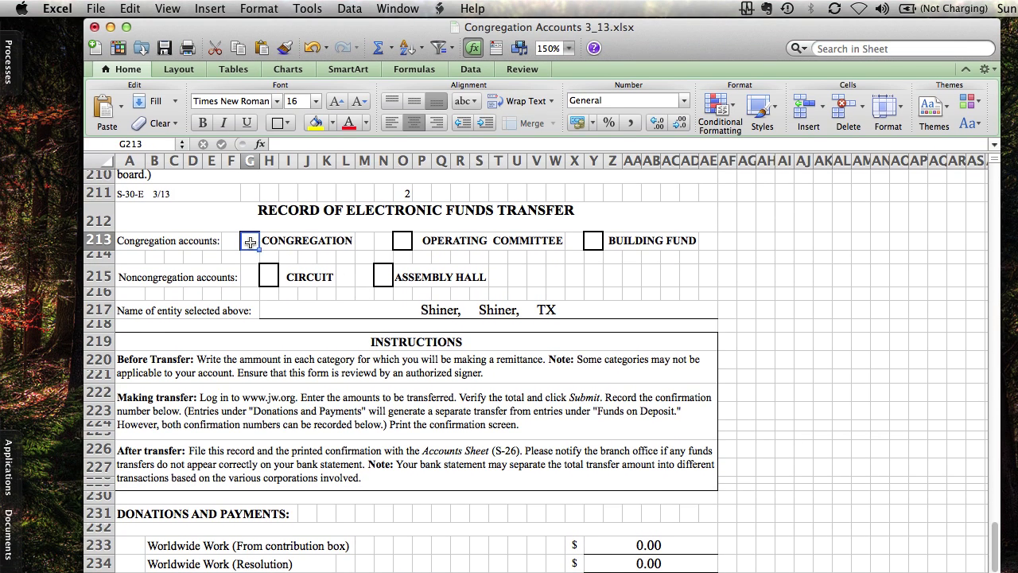
Select the CIRCUIT and ASSEMBLY HALL checkbox cells, then move down to Donations and Payments.
left_click(270, 275)
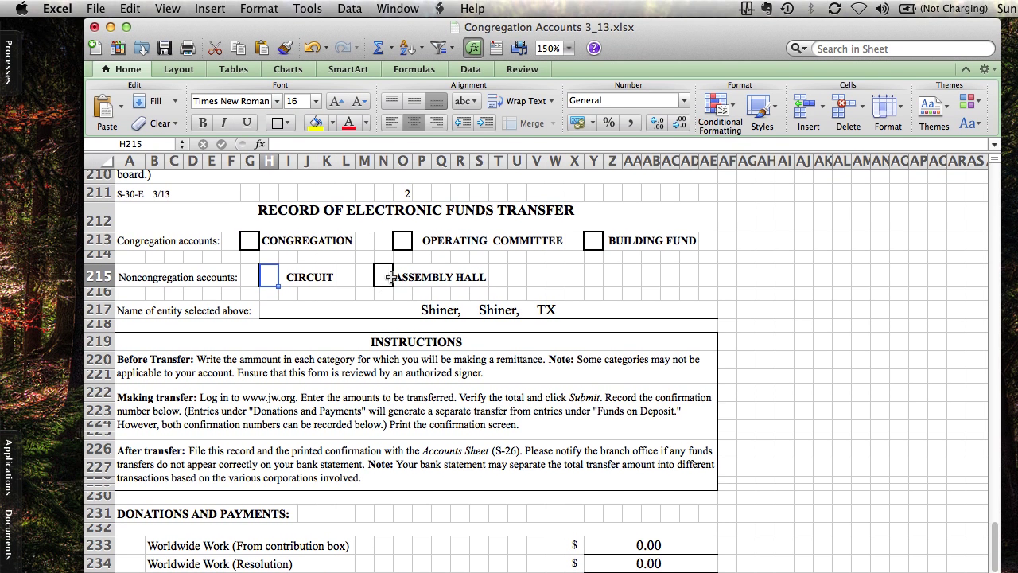
left_click(383, 276)
scroll(395, 286, "down", 5)
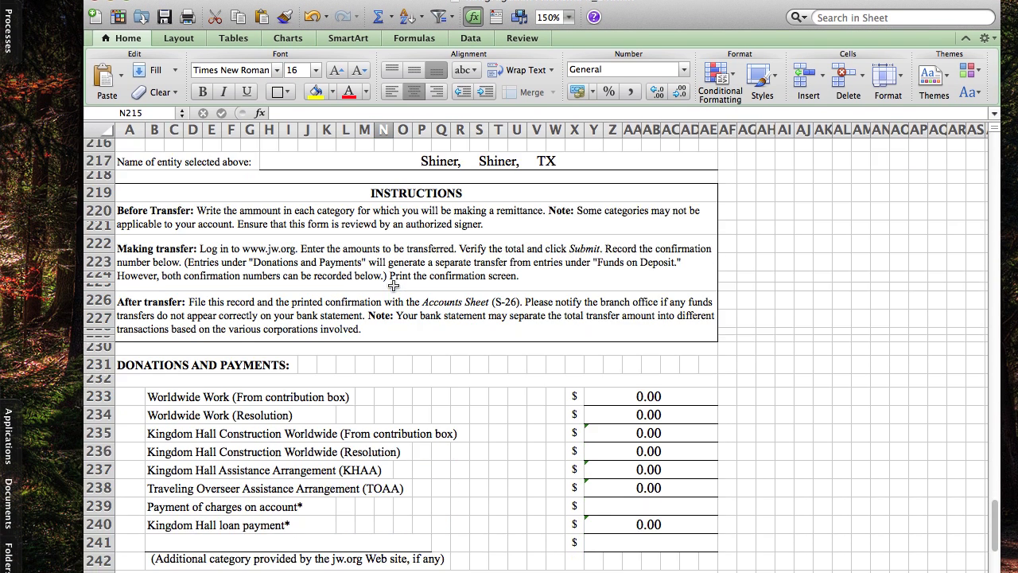
scroll(394, 285, "down", 6)
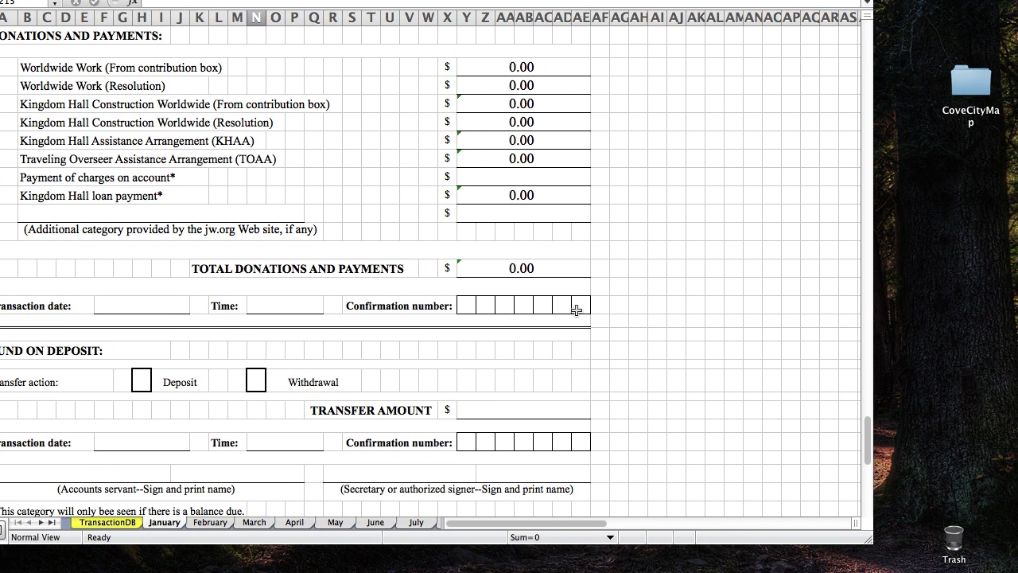
At Fund on Deposit, select the accounts servant and authorized signer cells in row 257.
scroll(509, 288, "down", 3)
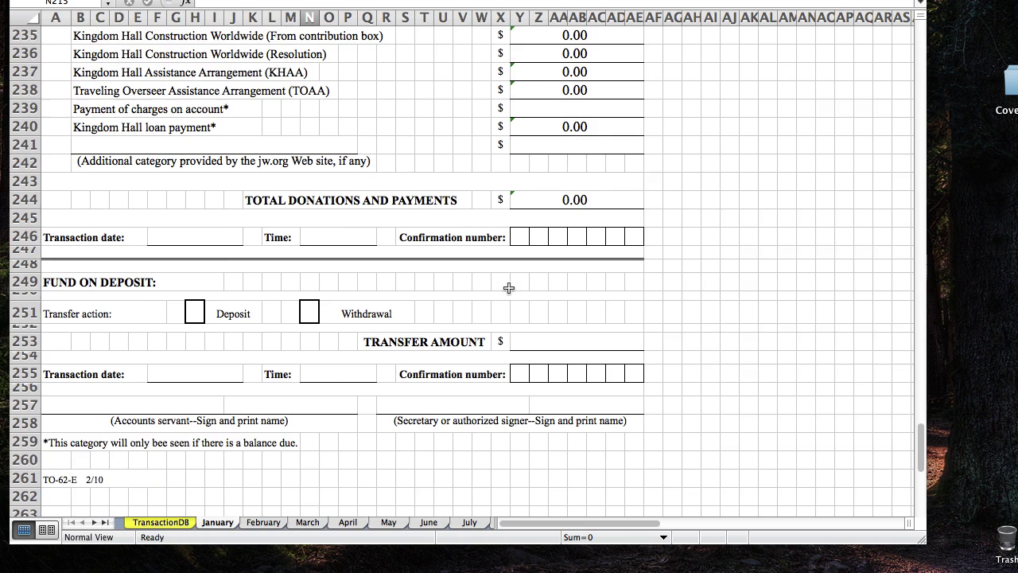
scroll(509, 288, "down", 5)
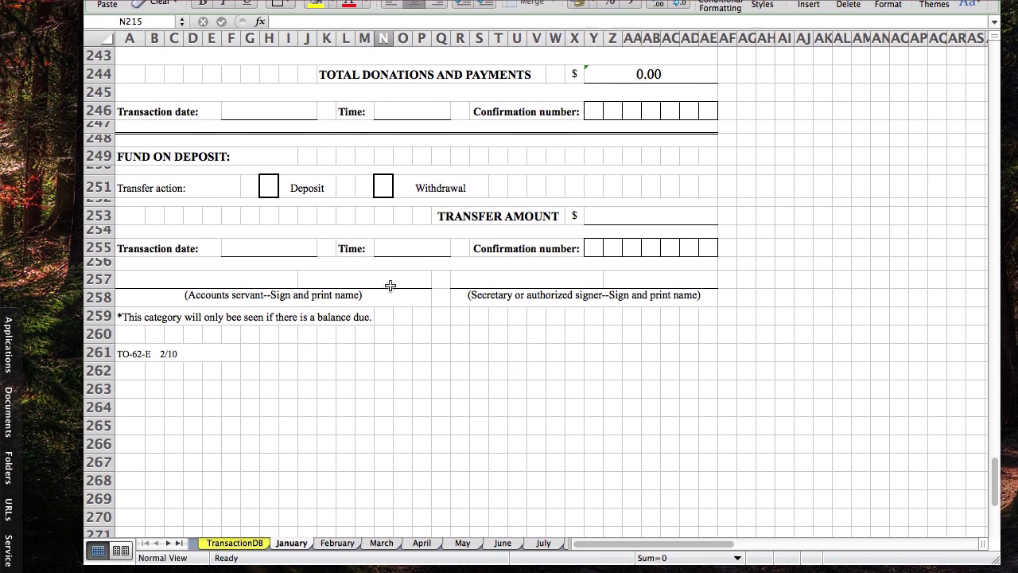
left_click(391, 286)
left_click(520, 285)
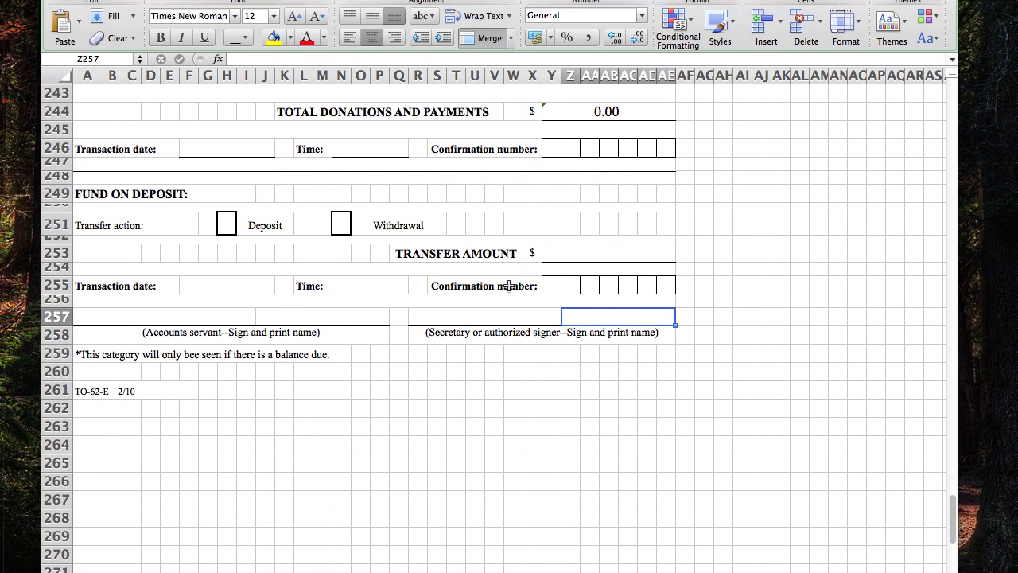
scroll(509, 284, "up", 3)
scroll(525, 284, "up", 4)
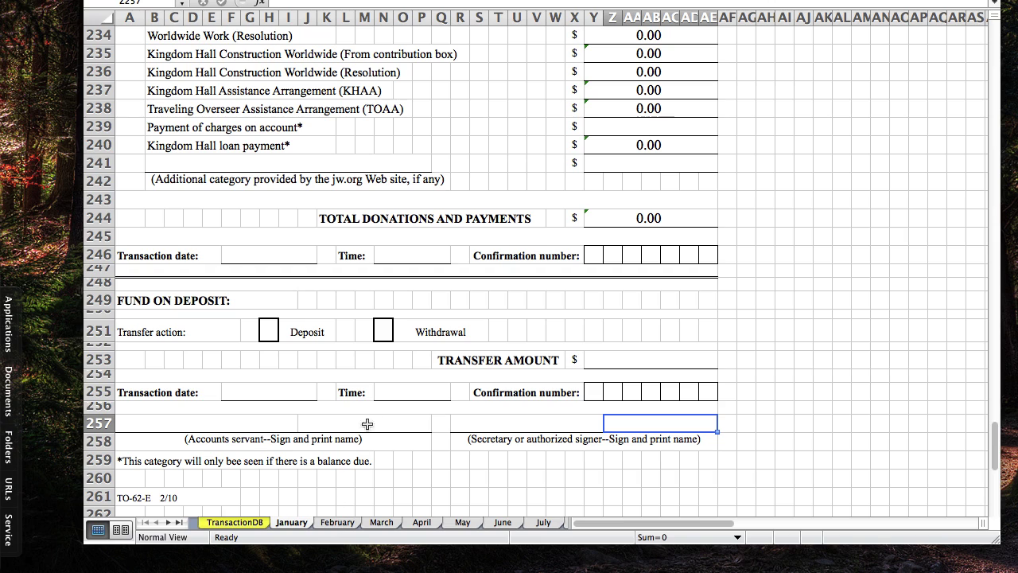
scroll(420, 300, "up", 3)
Return to January's Accounts Sheet Reconciliation and Obligations at End of Month section.
scroll(420, 300, "up", 20)
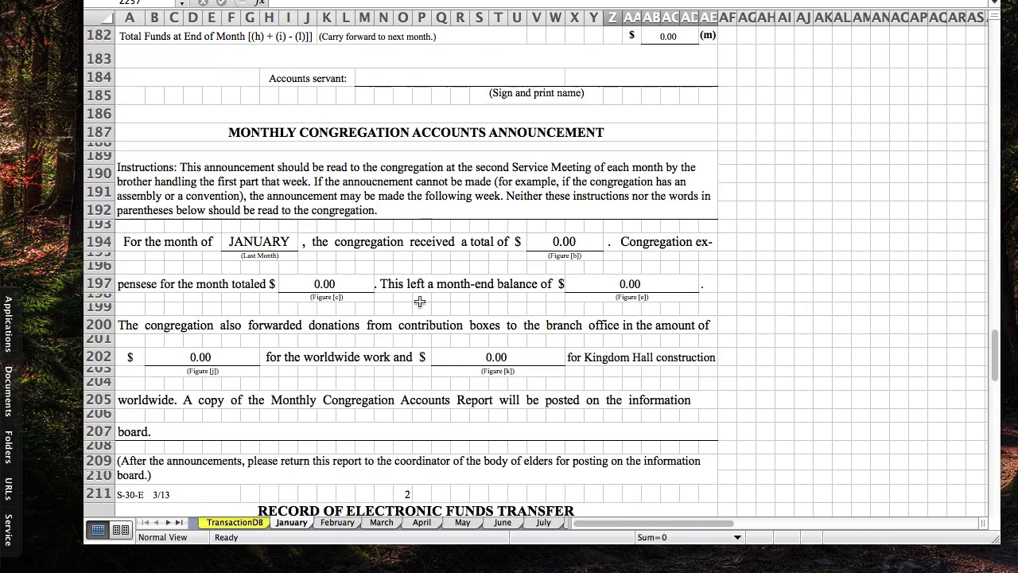
scroll(417, 315, "down", 10)
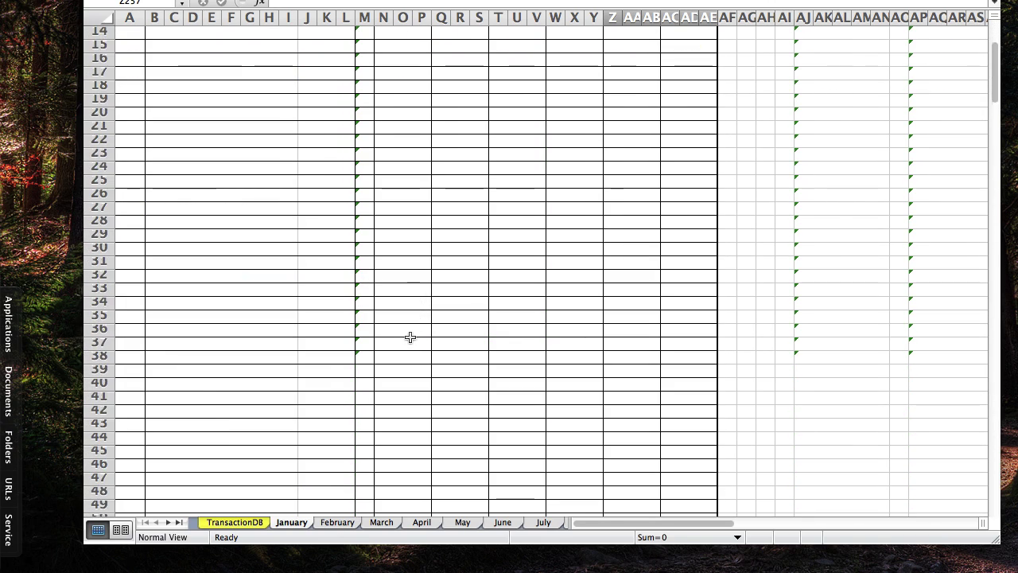
scroll(395, 351, "down", 10)
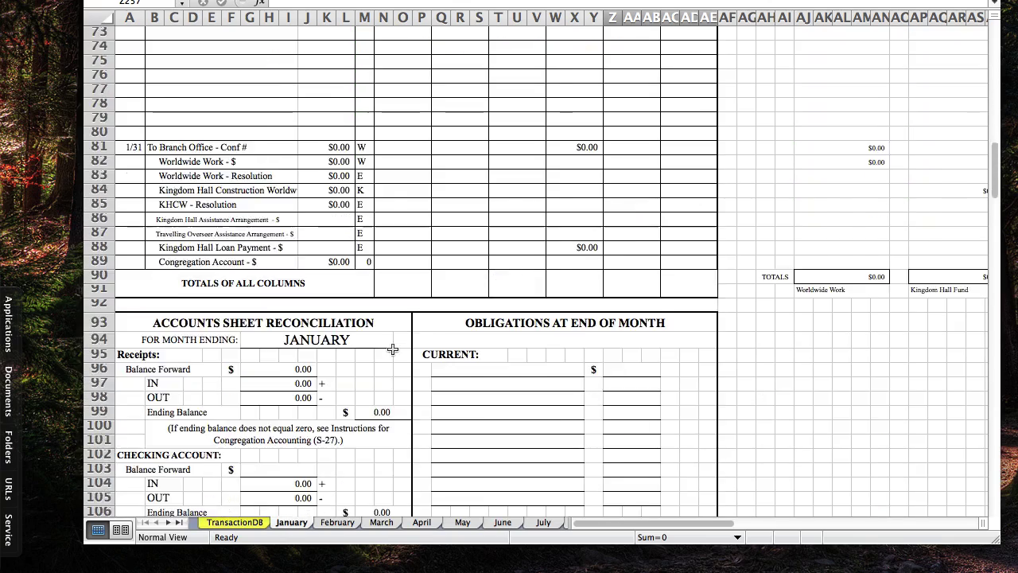
scroll(384, 340, "down", 6)
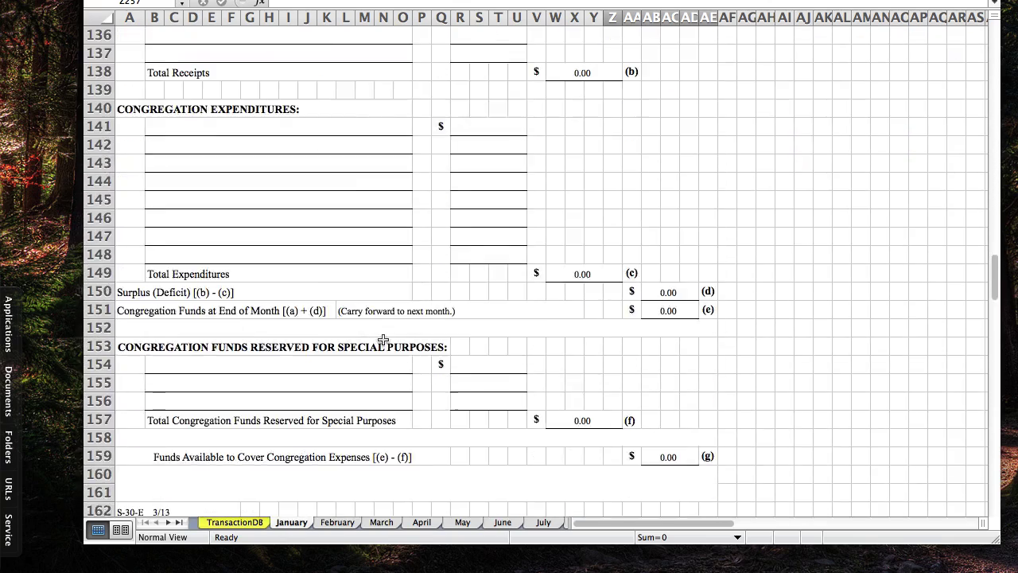
scroll(380, 338, "up", 10)
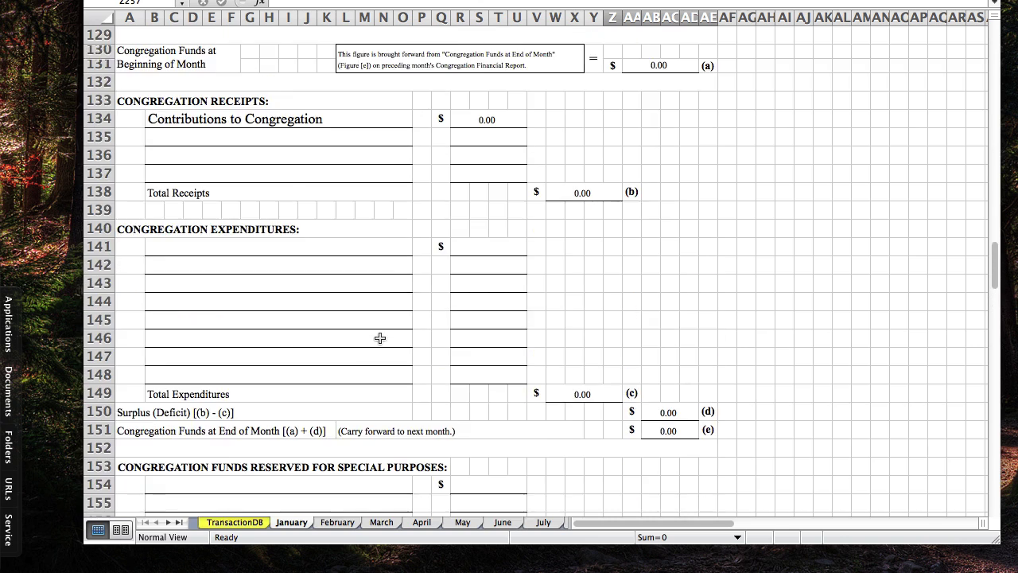
scroll(377, 319, "up", 2)
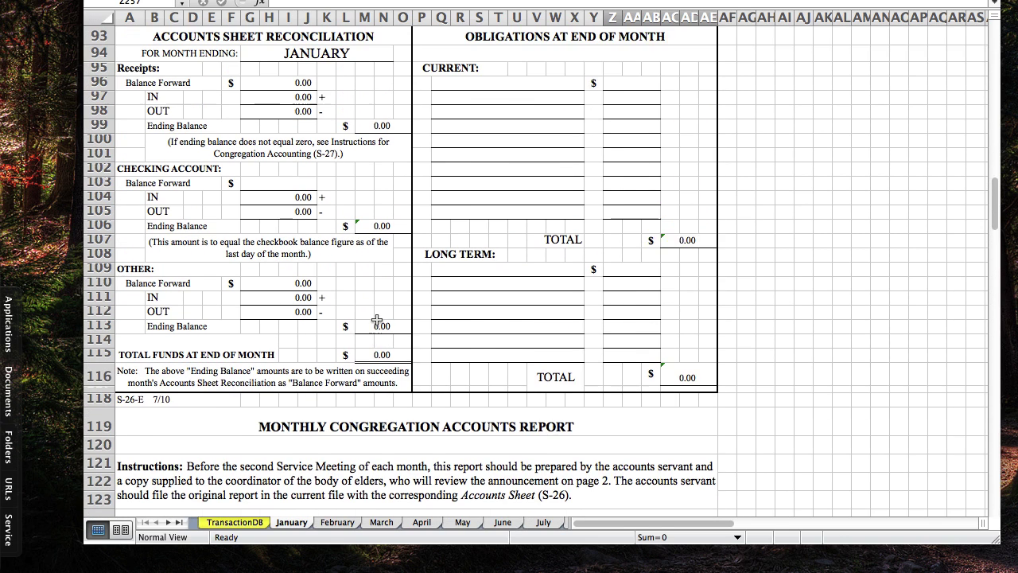